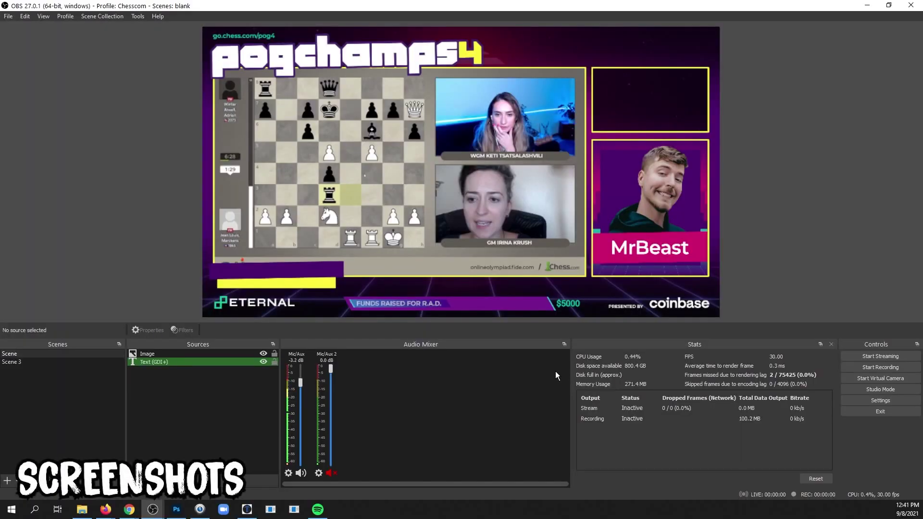
Save screenshots of both the Program output and the Preview.
right_click(520, 227)
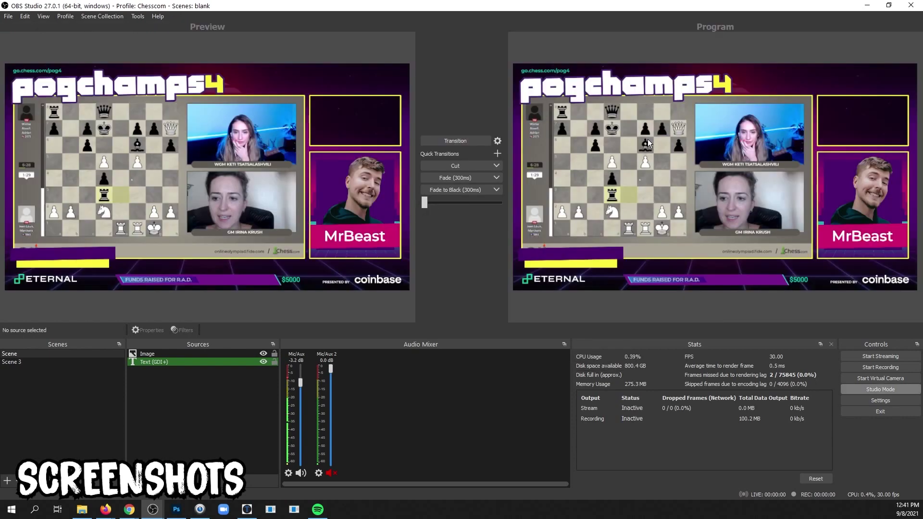
right_click(653, 134)
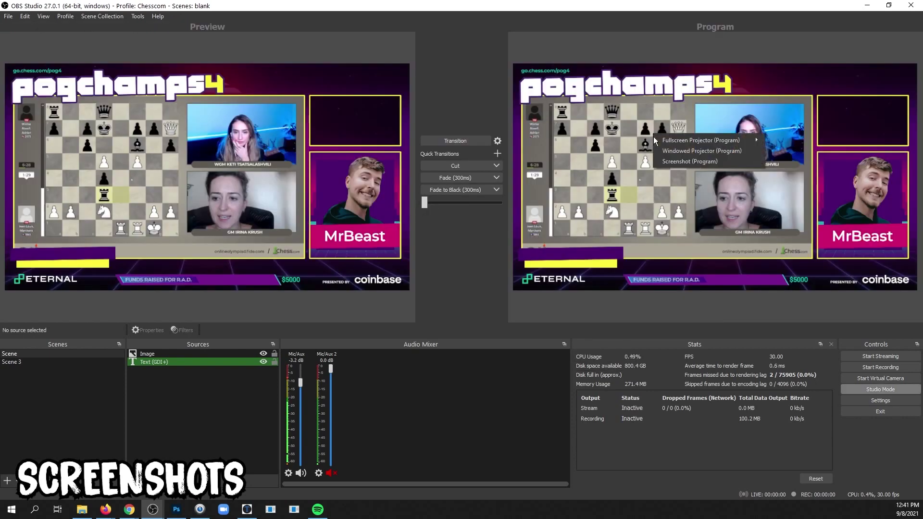
click(666, 162)
right_click(317, 157)
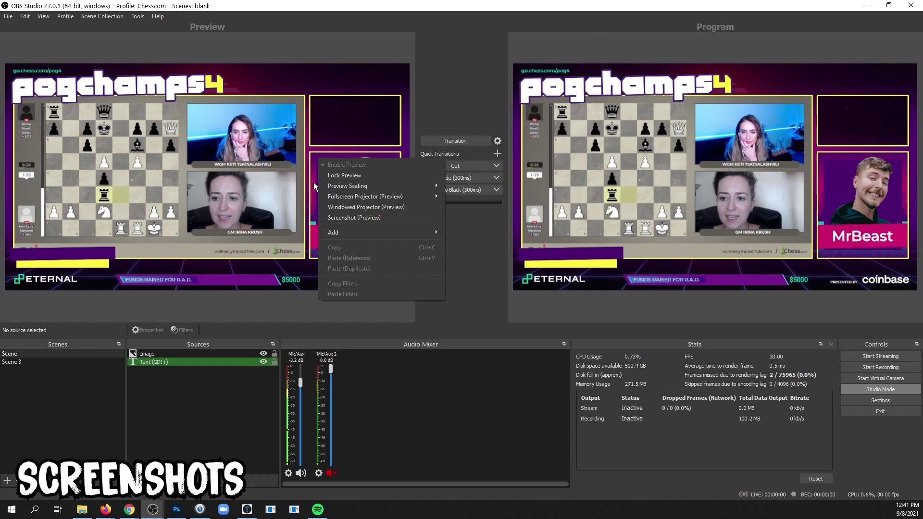
click(339, 220)
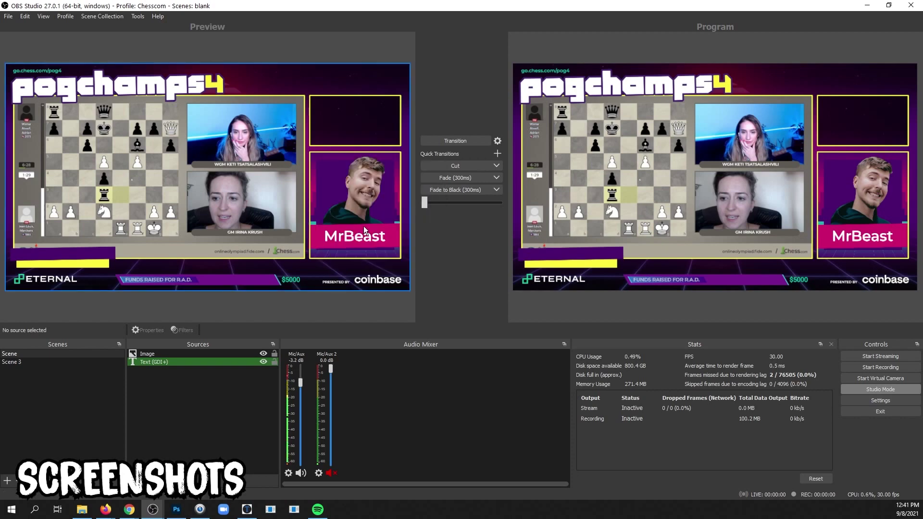
Copy the Recording Path from Settings > Output > Recording and open that folder in Explorer.
click(870, 400)
click(252, 143)
click(342, 104)
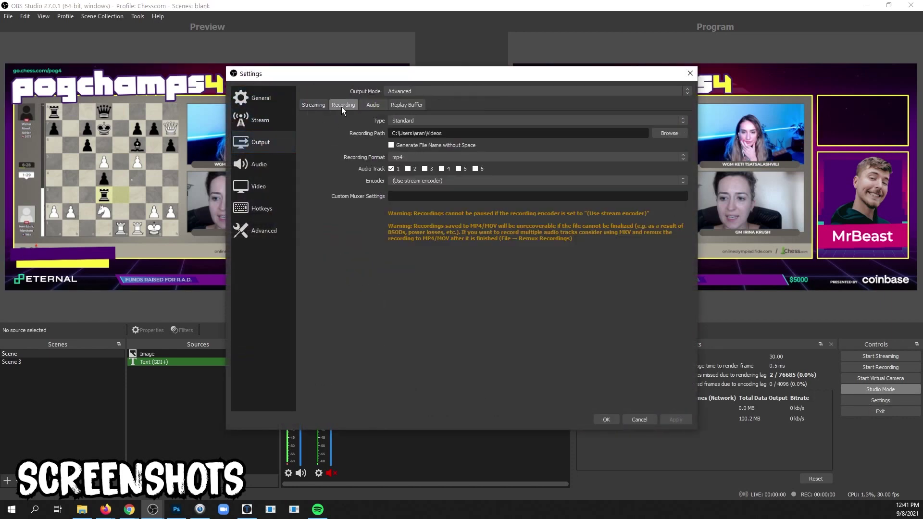
drag(392, 133, 443, 133)
click(260, 192)
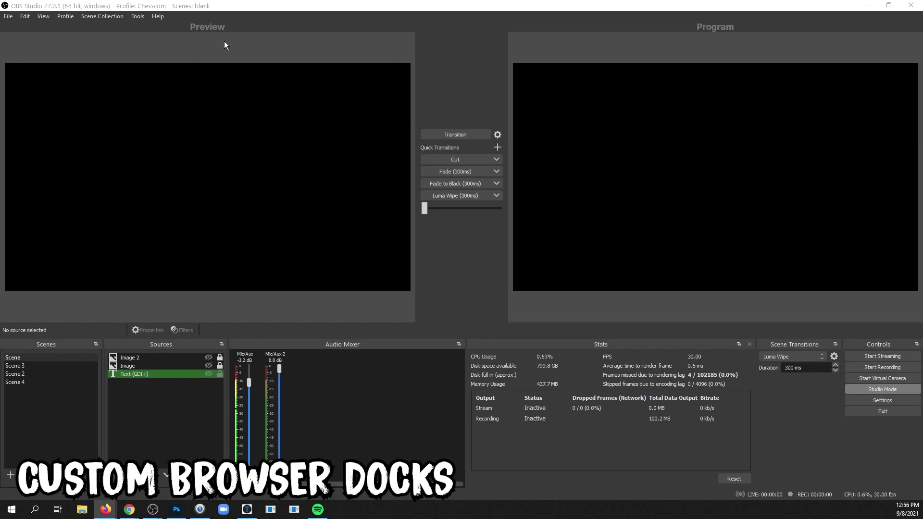
Add a second custom browser dock named 'twitch popout', leaving its URL cell empty.
click(43, 16)
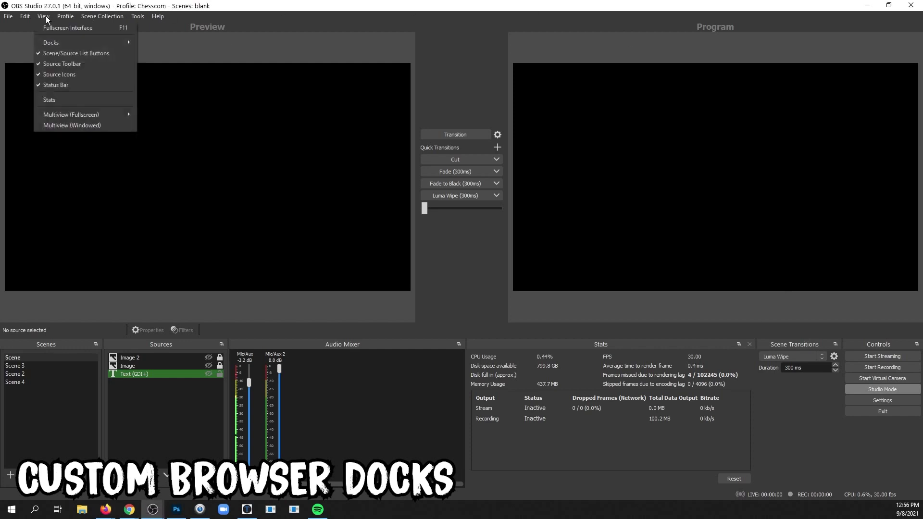
mouse_move(49, 44)
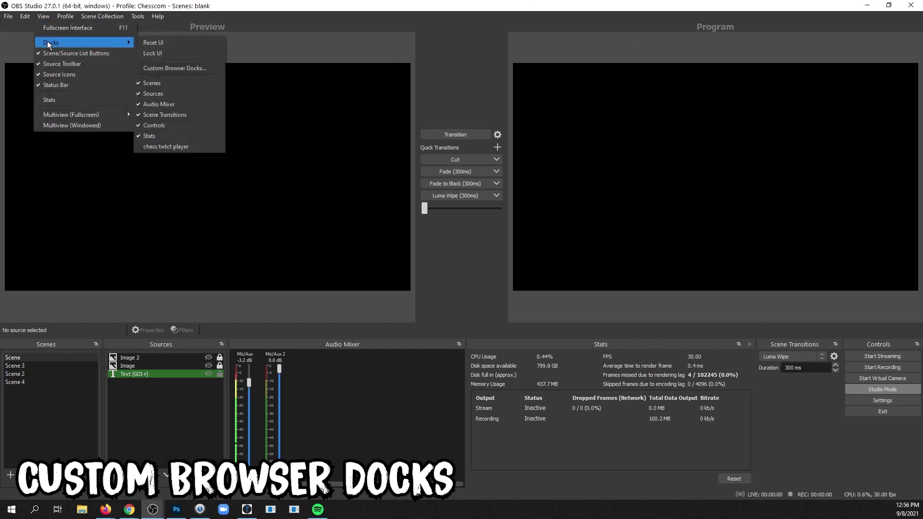
click(169, 67)
click(330, 214)
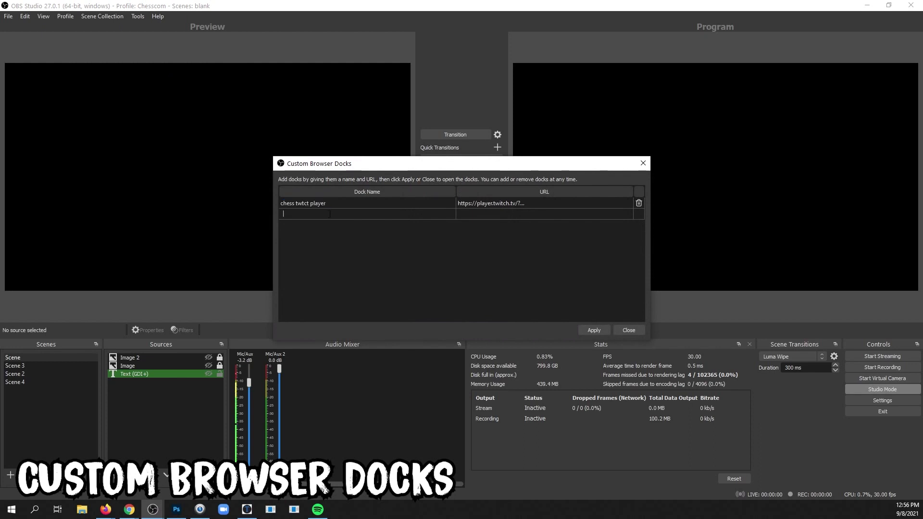
text(twitch popout)
click(497, 215)
key(alt+Tab)
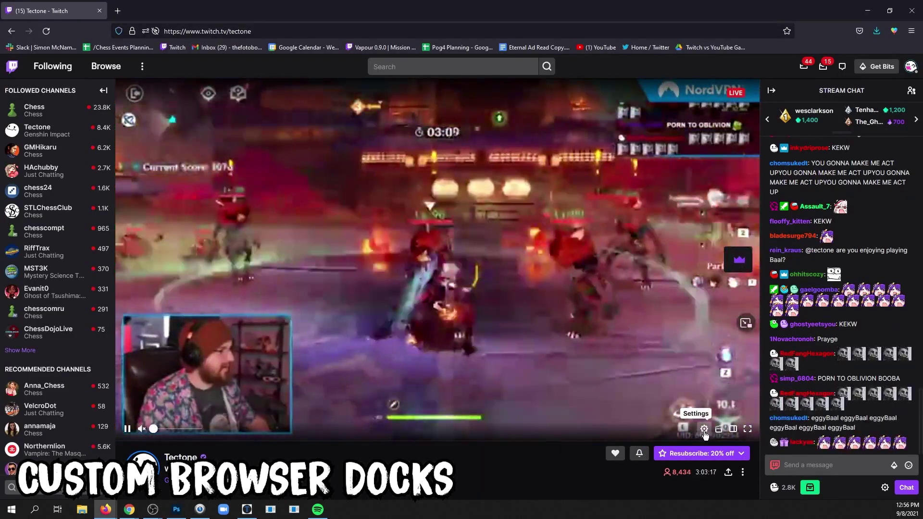
Open the Twitch stream in a Popout Player window from the player's Settings gear.
click(704, 429)
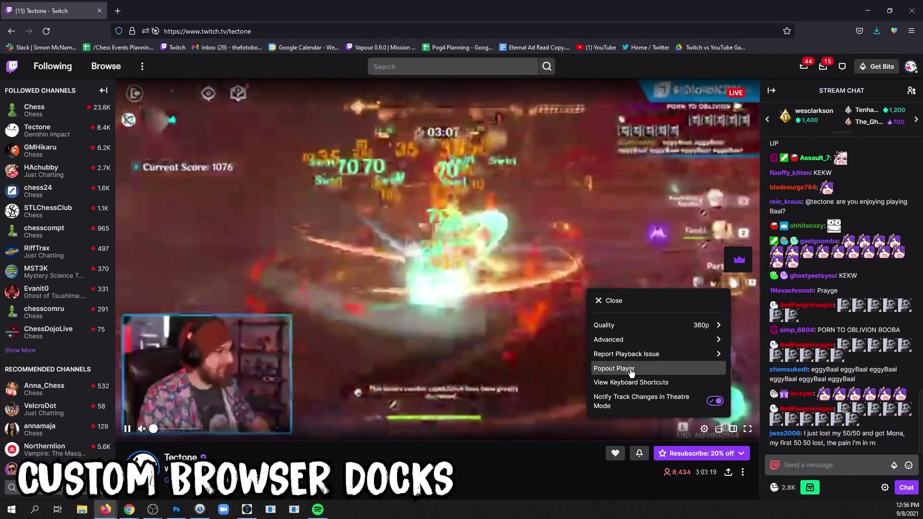
click(630, 368)
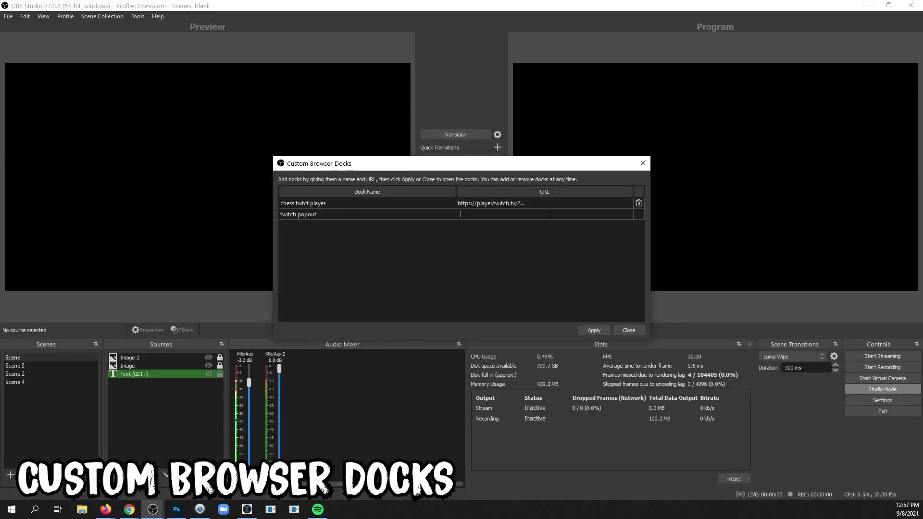
Create the 'twitch popout' dock with the pasted URL and dock it between Audio Mixer and Stats.
text(https://player.twitch.tv/?channel=tectone&enableExtensions=true&muted=true&parent=twitch.tv&player=popout&volume=0.41999998688697815)
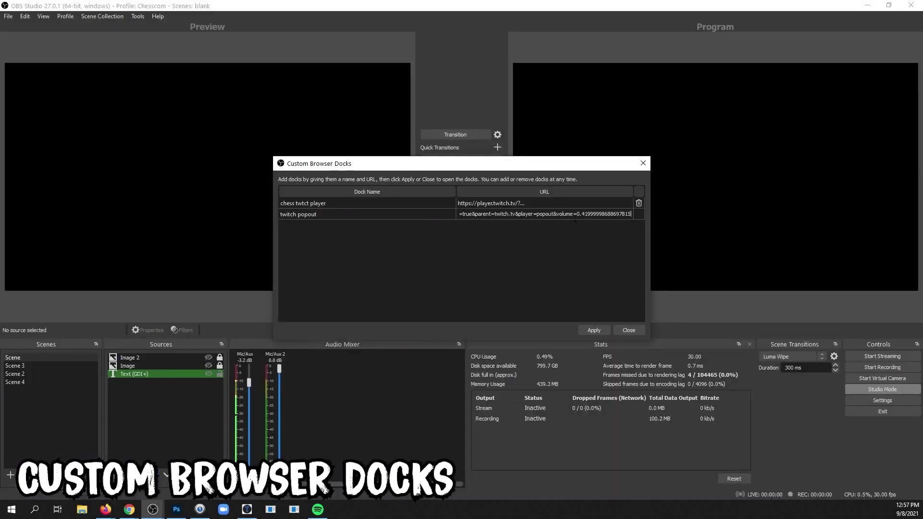
click(593, 331)
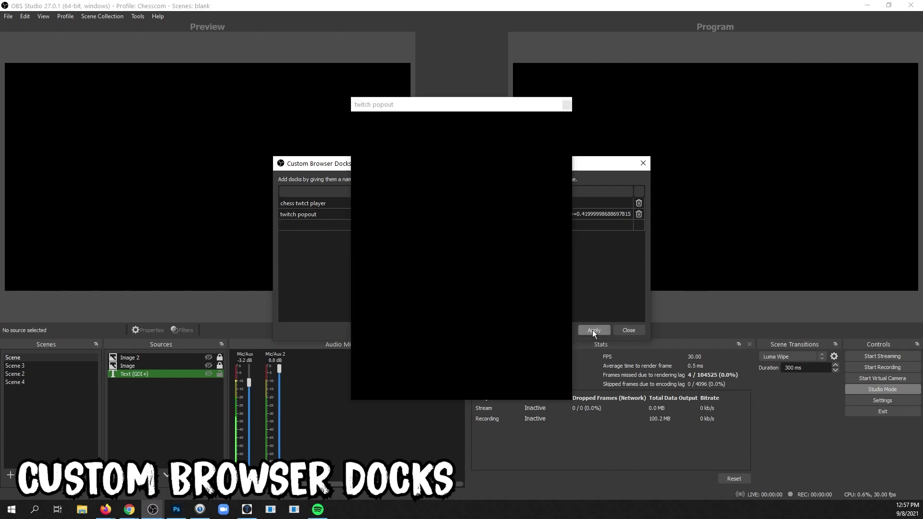
drag(423, 106, 357, 94)
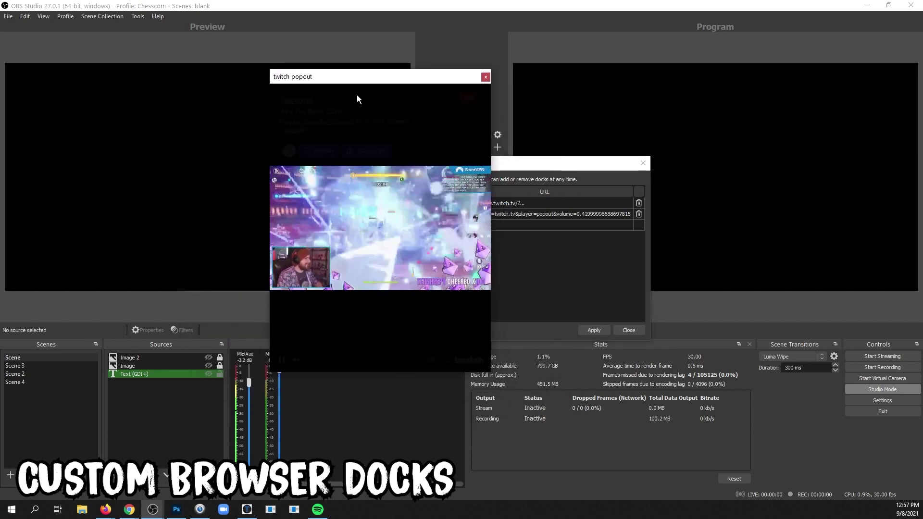
click(630, 331)
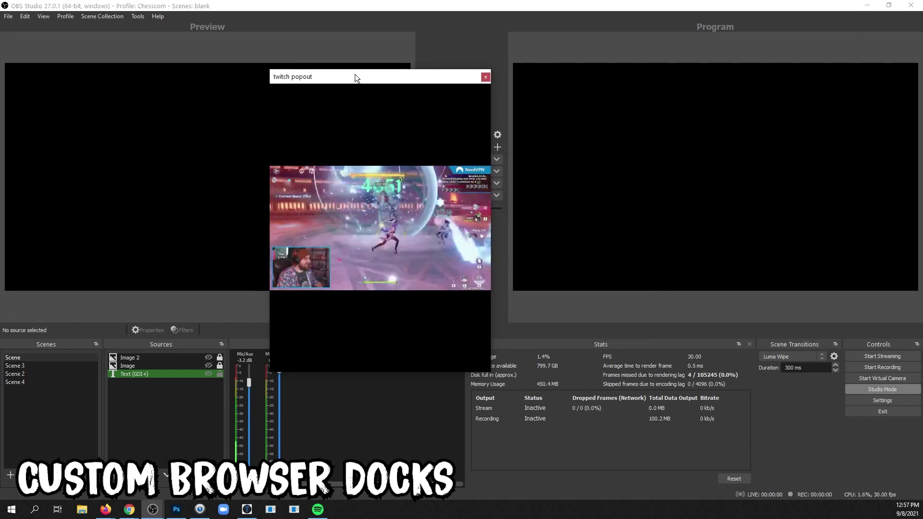
drag(355, 75, 478, 360)
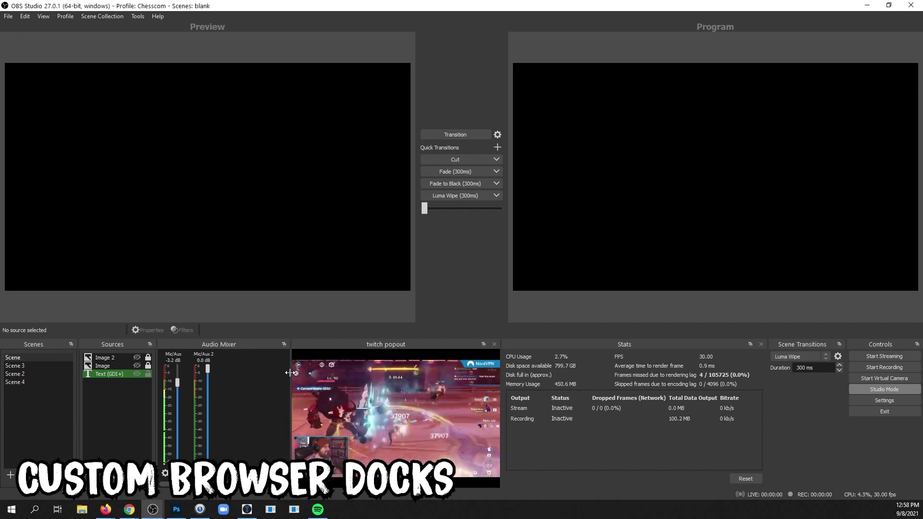
drag(283, 380, 312, 380)
Set the docked player to 720p60, then close the dock and restore it from View > Docks.
click(445, 475)
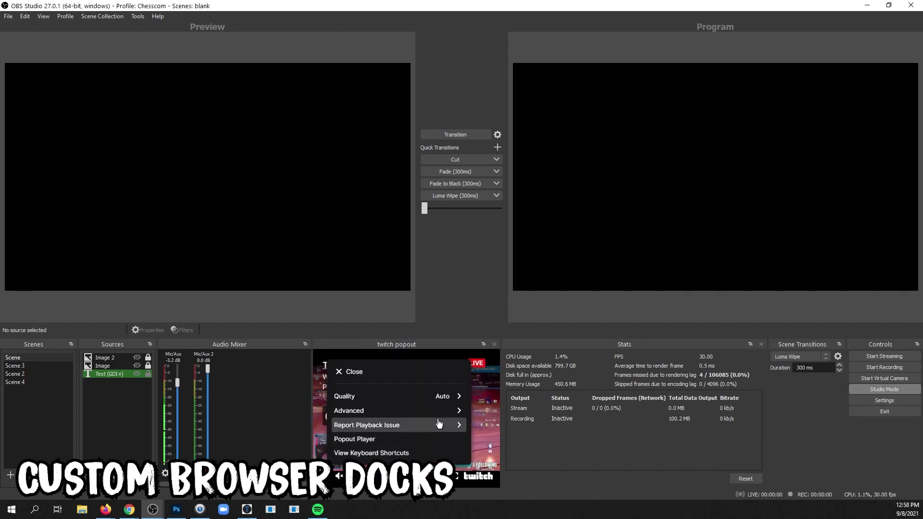
click(431, 397)
click(358, 418)
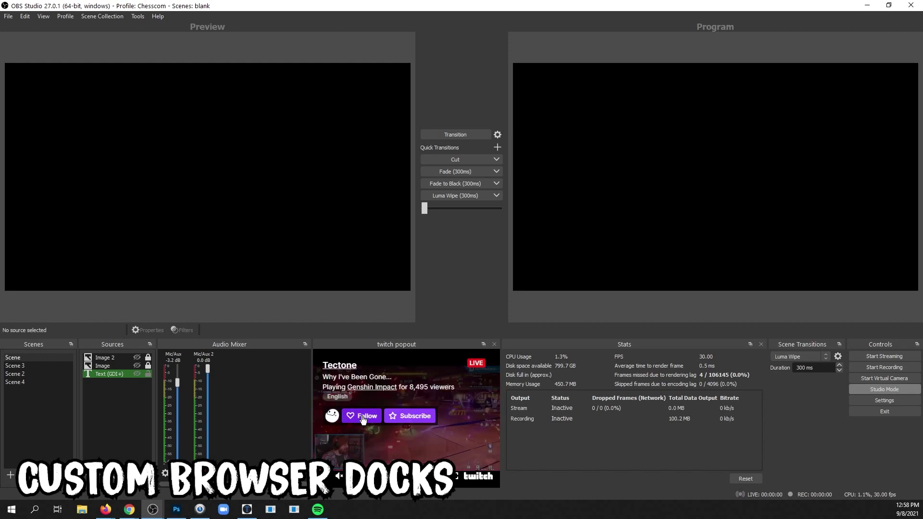
click(494, 345)
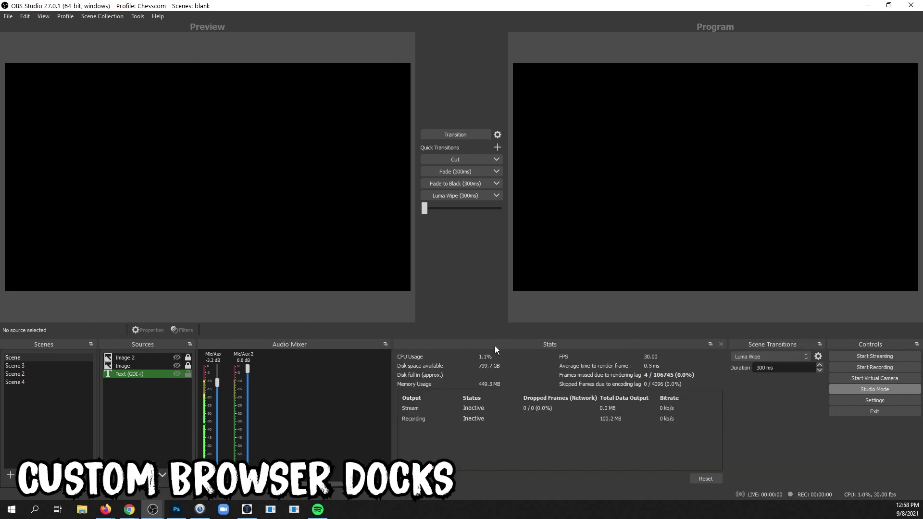
click(43, 18)
mouse_move(56, 43)
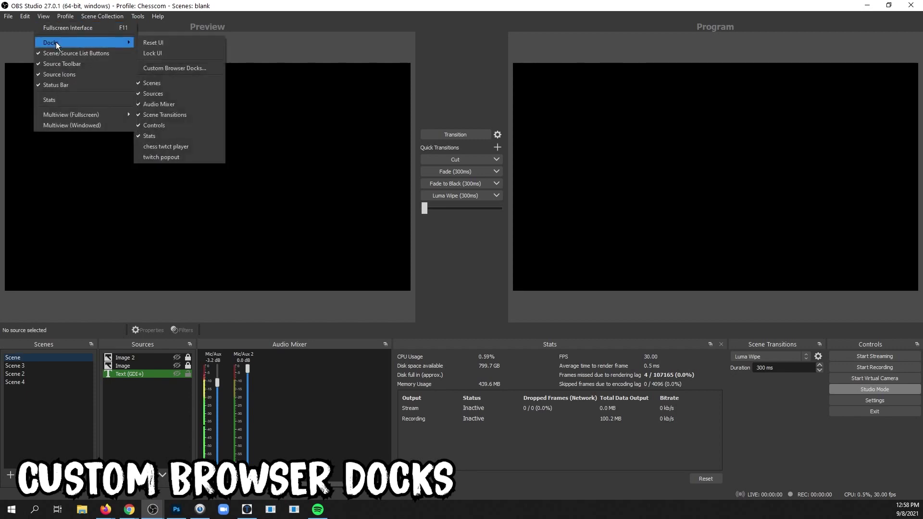
click(173, 158)
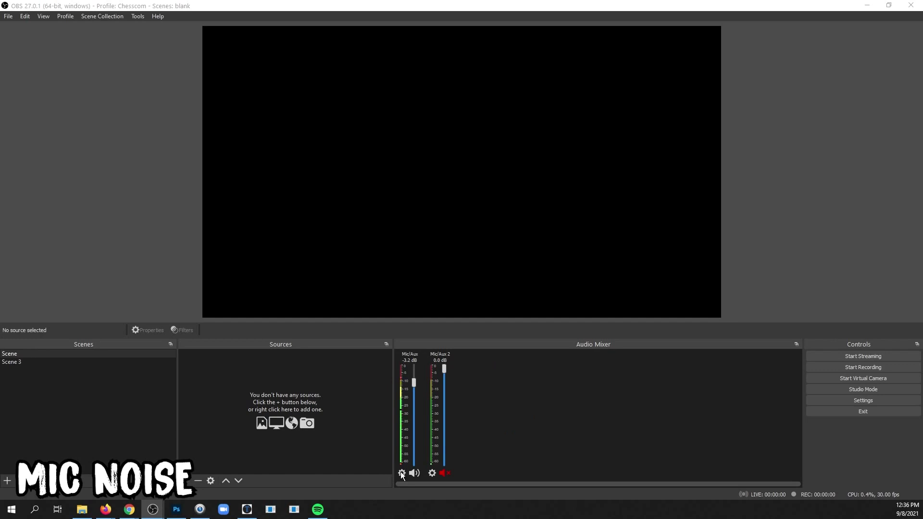
Add a Noise Gate filter, keeping the default name, to the Mic/Aux microphone's filters.
click(401, 472)
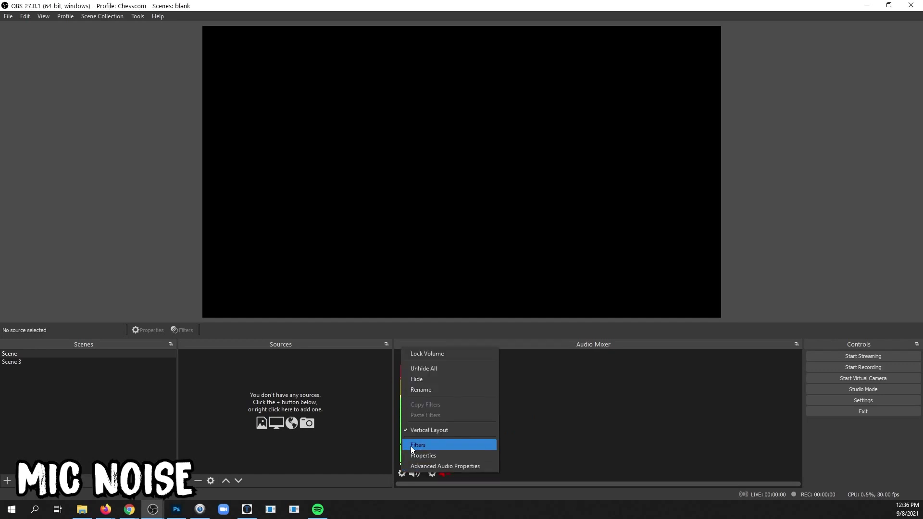
click(410, 446)
click(265, 419)
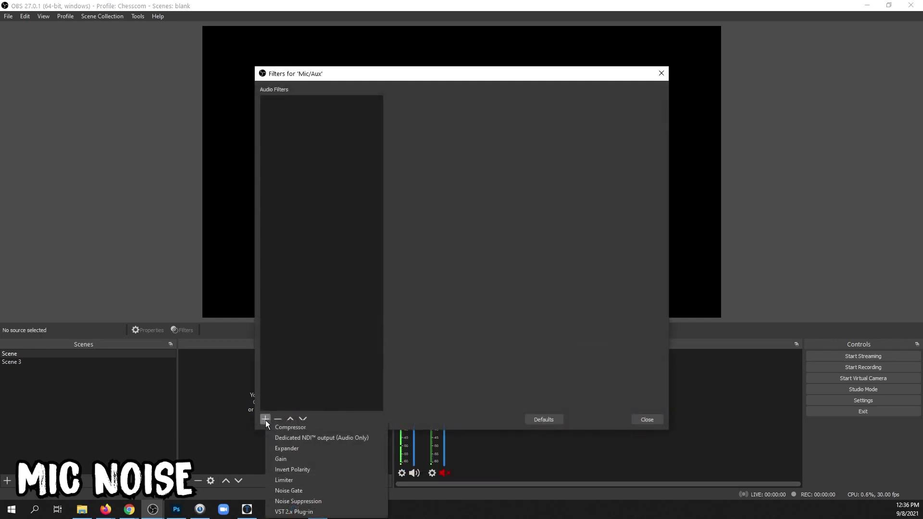
click(325, 491)
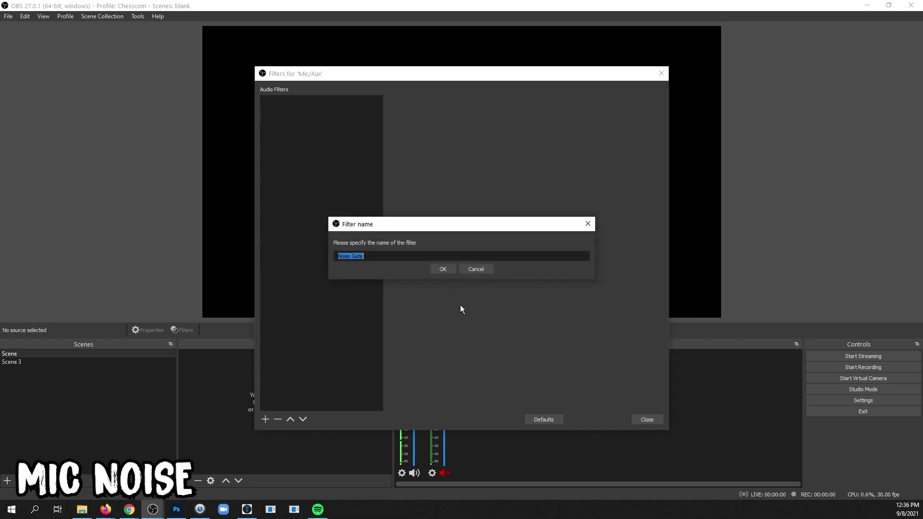
click(441, 270)
click(646, 420)
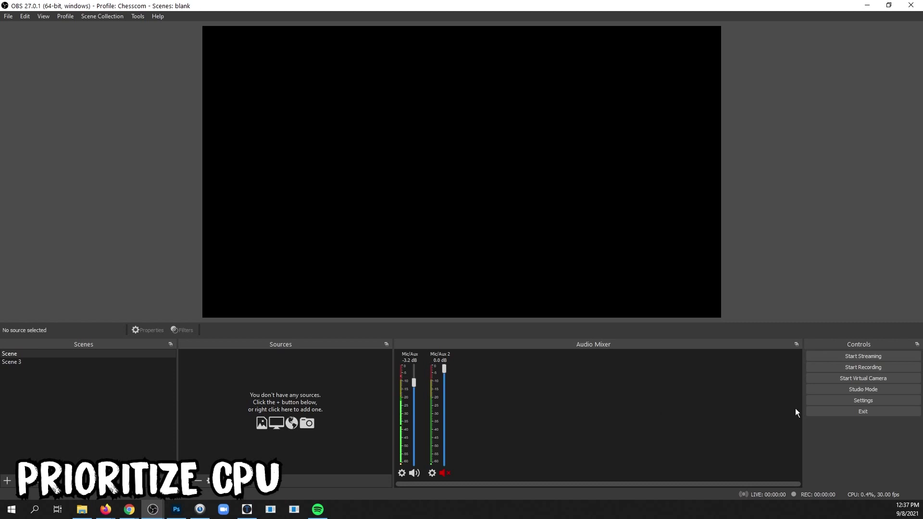
Set Process Priority to Above Normal in the Advanced settings.
click(822, 400)
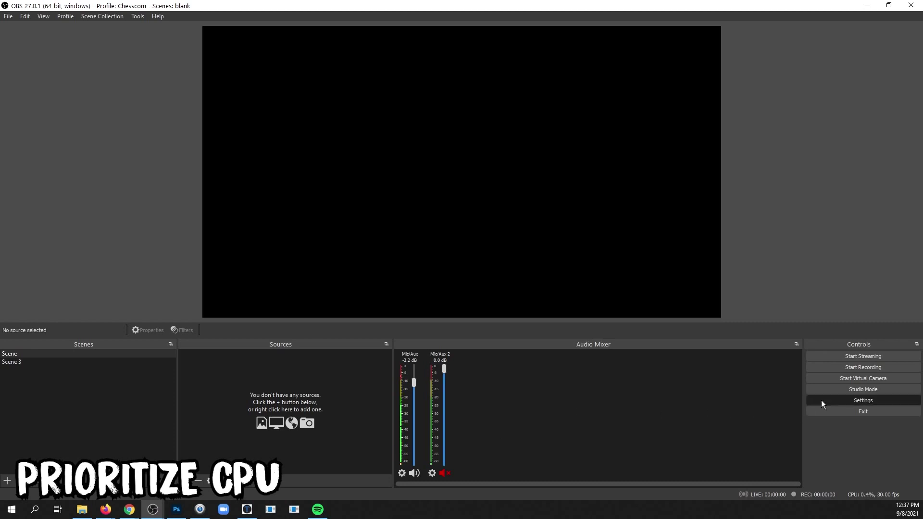
click(268, 232)
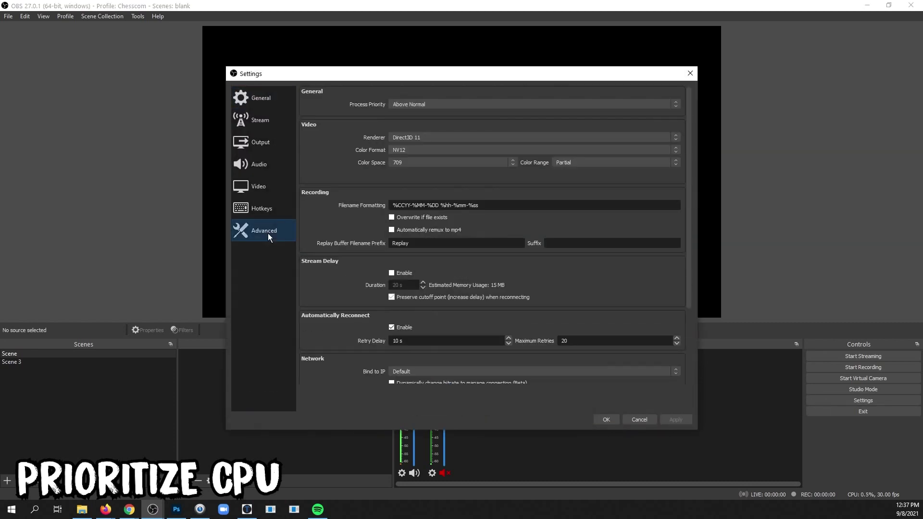
click(422, 103)
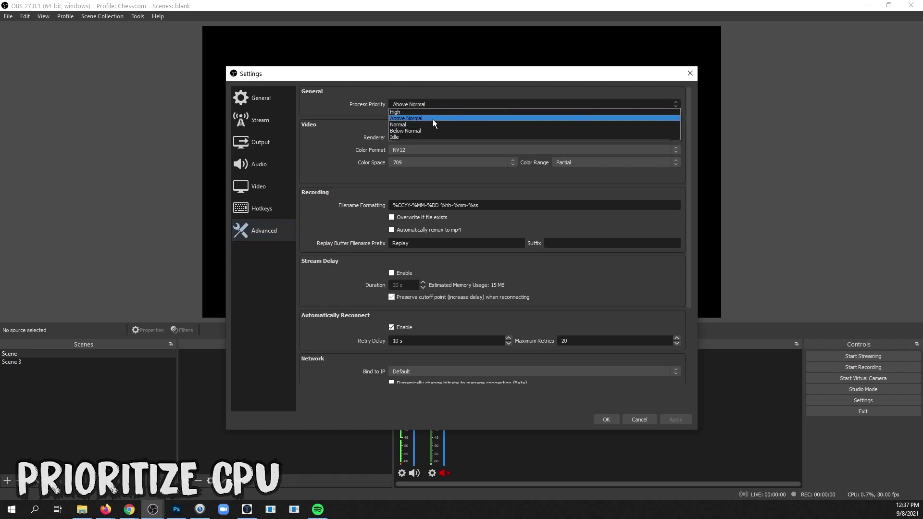
click(432, 119)
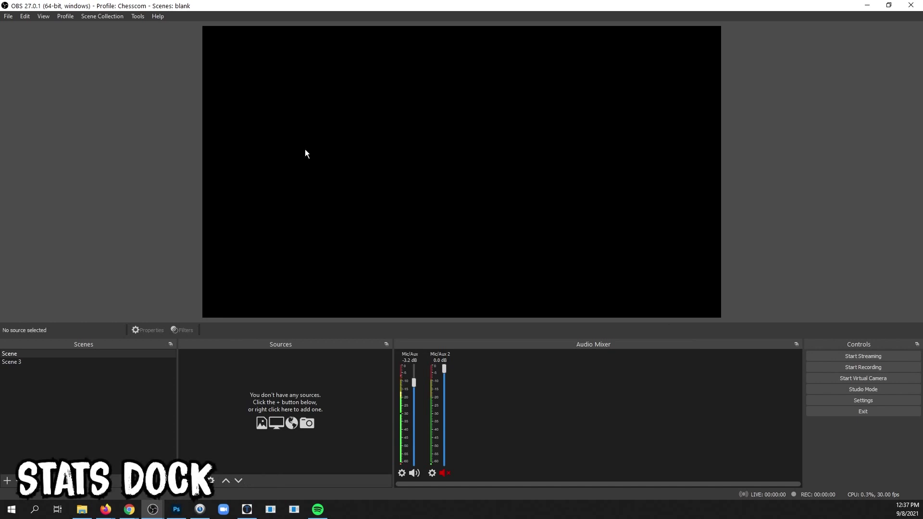
Show the Stats dock via View > Docks > Stats.
mouse_move(60, 42)
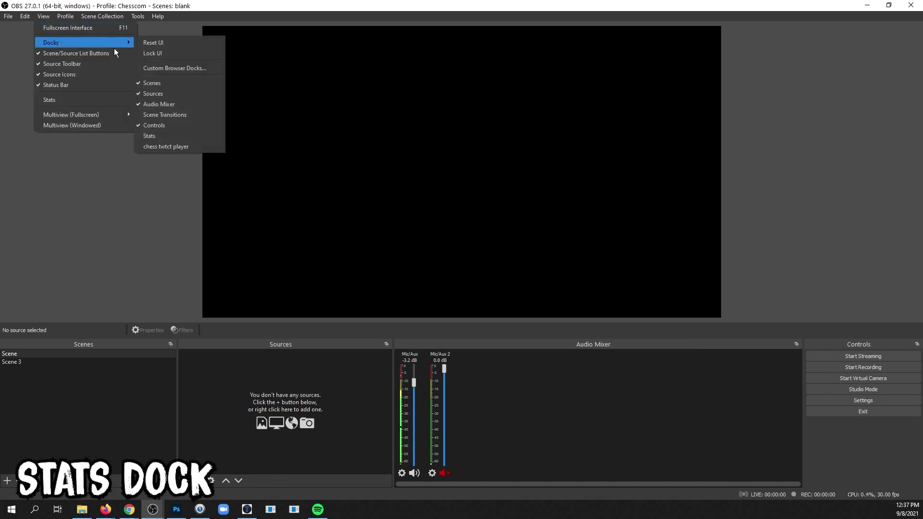
click(190, 136)
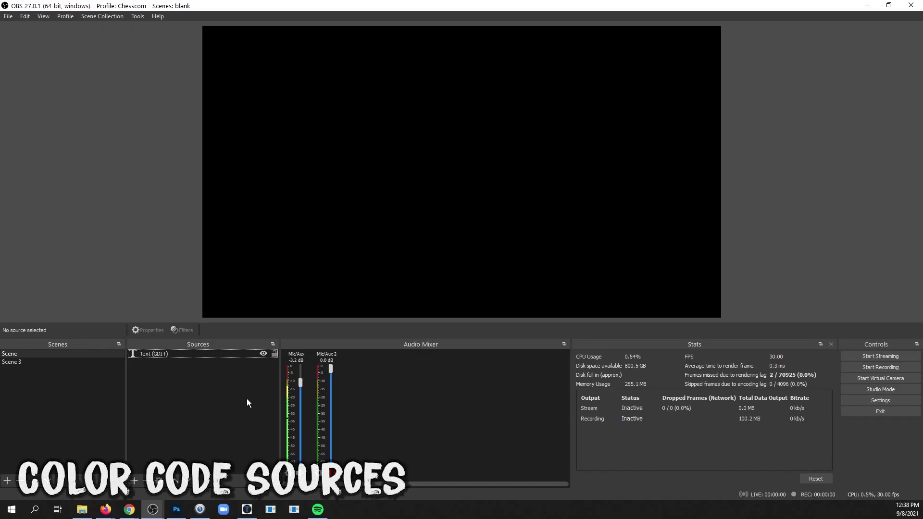
Give the Text (GDI+) source the green colour swatch via Set Color.
click(195, 354)
right_click(195, 354)
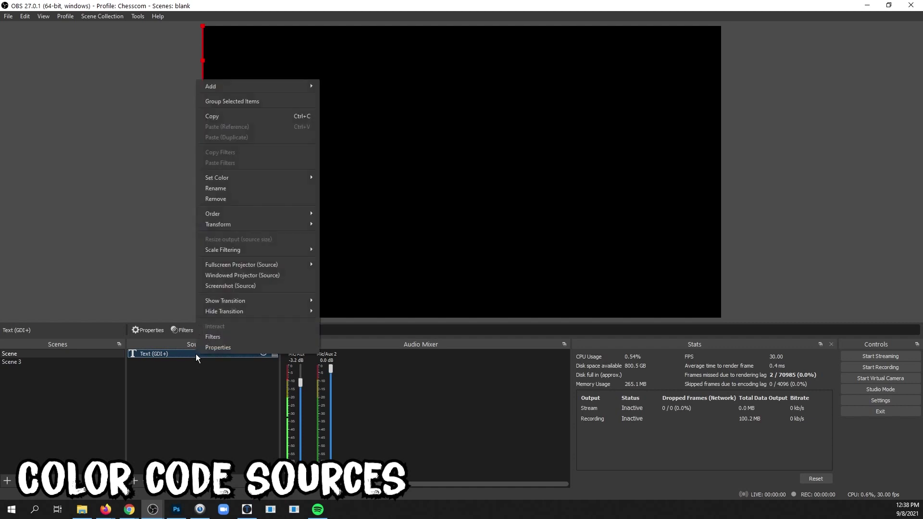
mouse_move(238, 180)
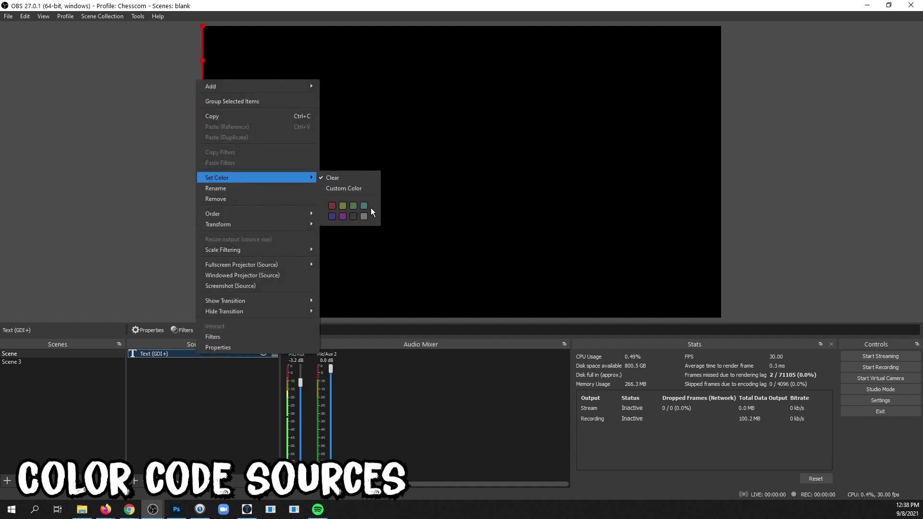
click(357, 189)
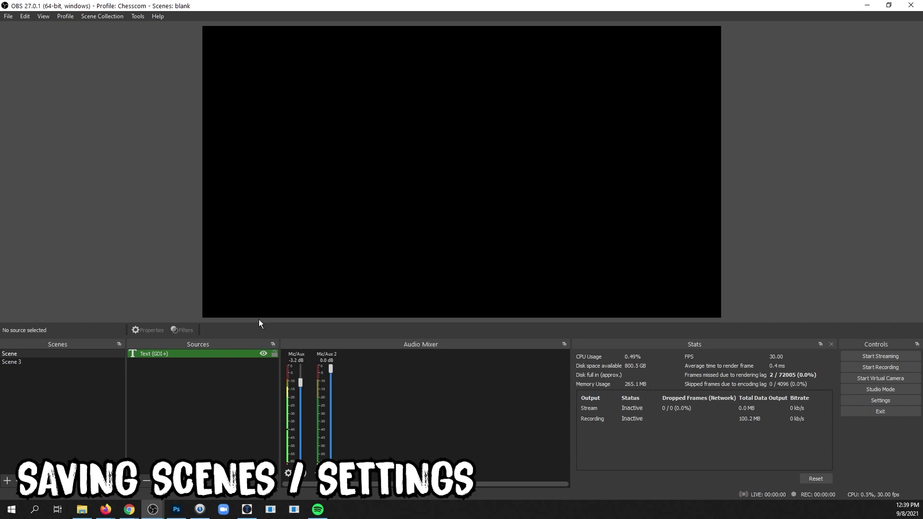
Look through the Scene Collection and Profile menus, then open Settings.
click(95, 18)
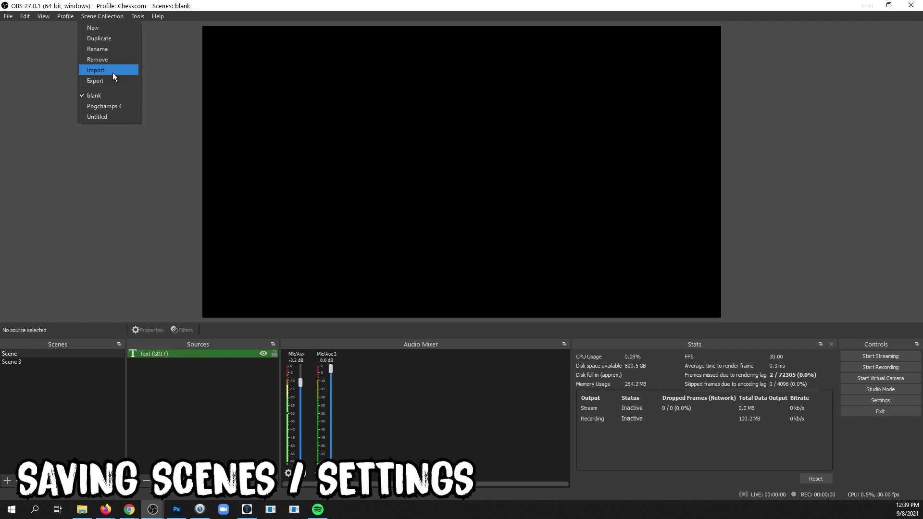
mouse_move(68, 19)
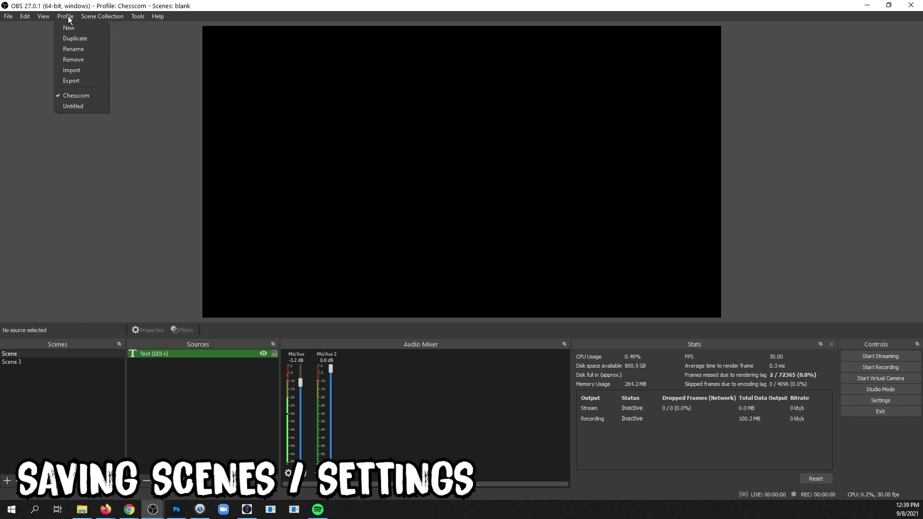
click(874, 402)
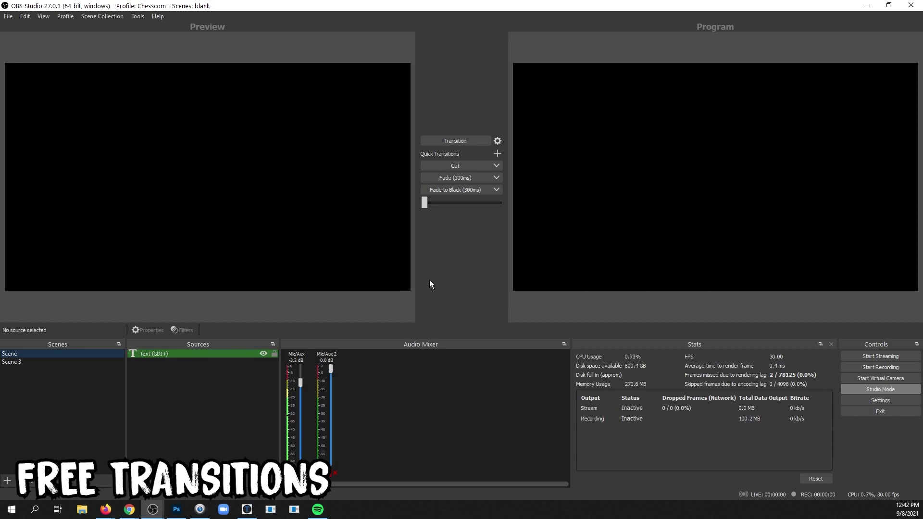
Show the Scene Transitions dock via View > Docks.
click(43, 16)
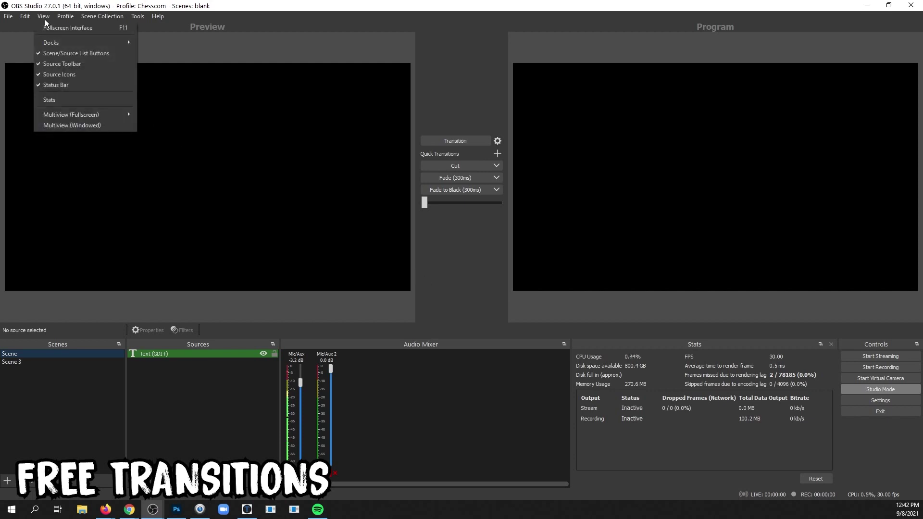
mouse_move(55, 41)
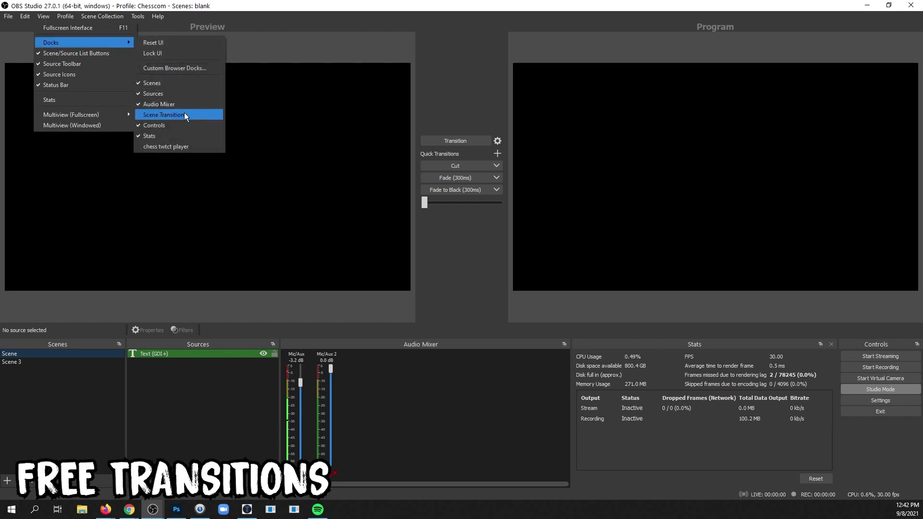
click(183, 114)
Add a new transition named 'Luma Wipe' and bring up its wipe Image choices.
click(825, 361)
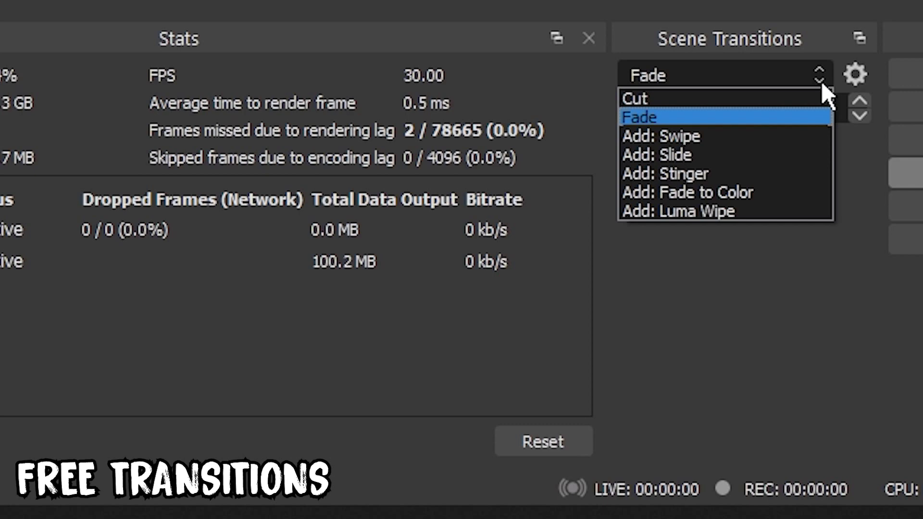
click(781, 211)
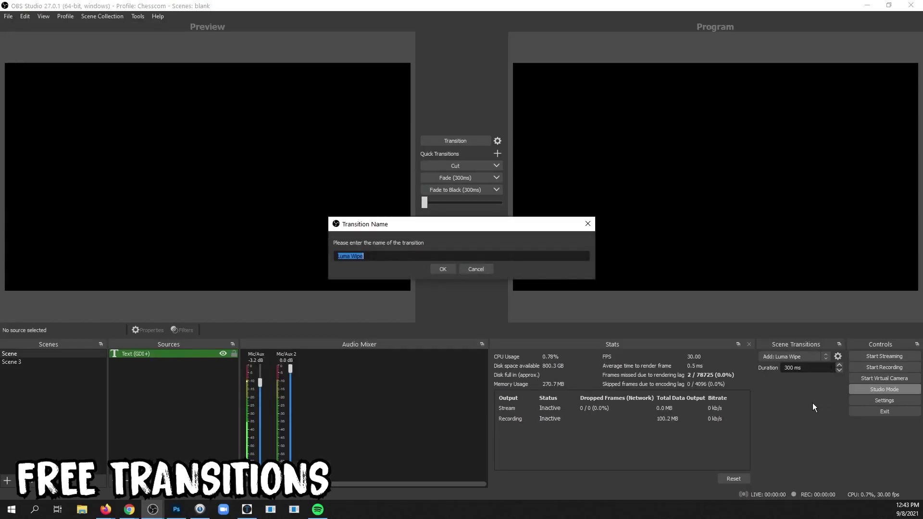
click(442, 269)
click(265, 393)
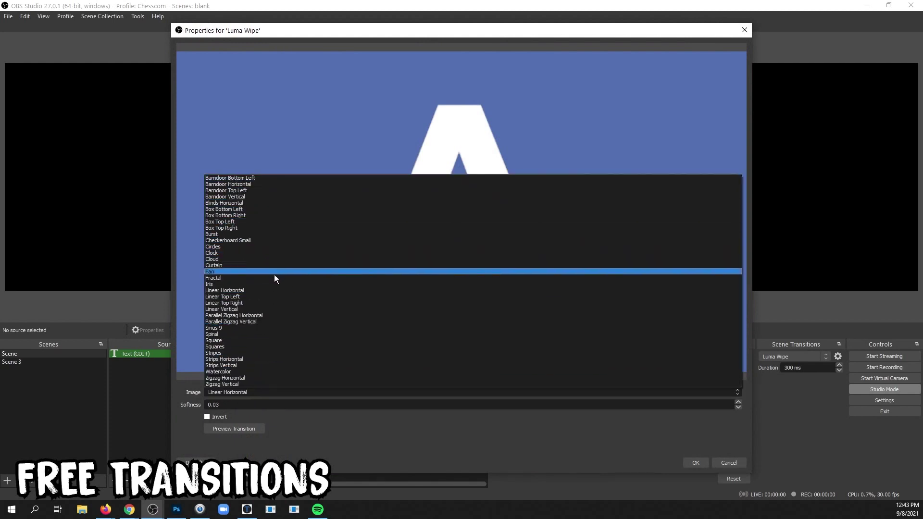
Try the Linear Top Left wipe image and preview the Luma Wipe transition several times.
click(274, 296)
click(246, 431)
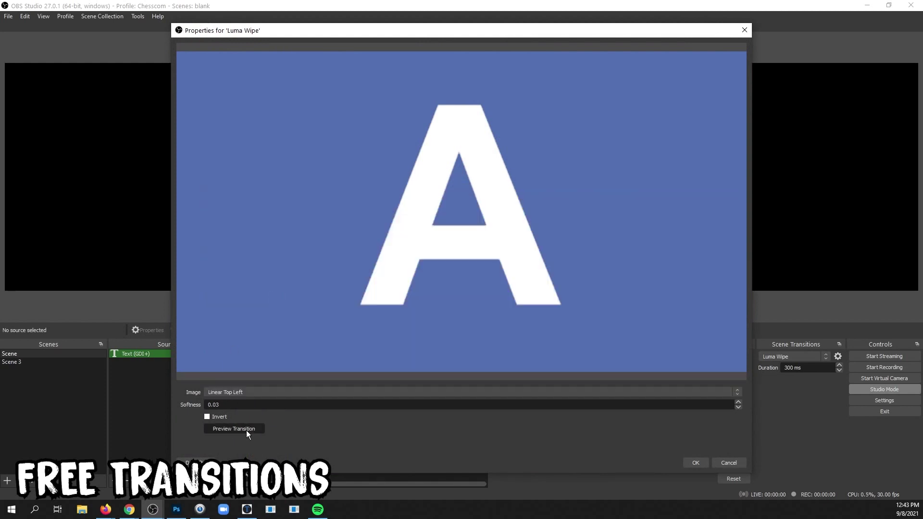
click(246, 431)
click(246, 430)
Switch the wipe image to Sinus 9, preview it twice, and accept the settings.
click(226, 392)
click(224, 330)
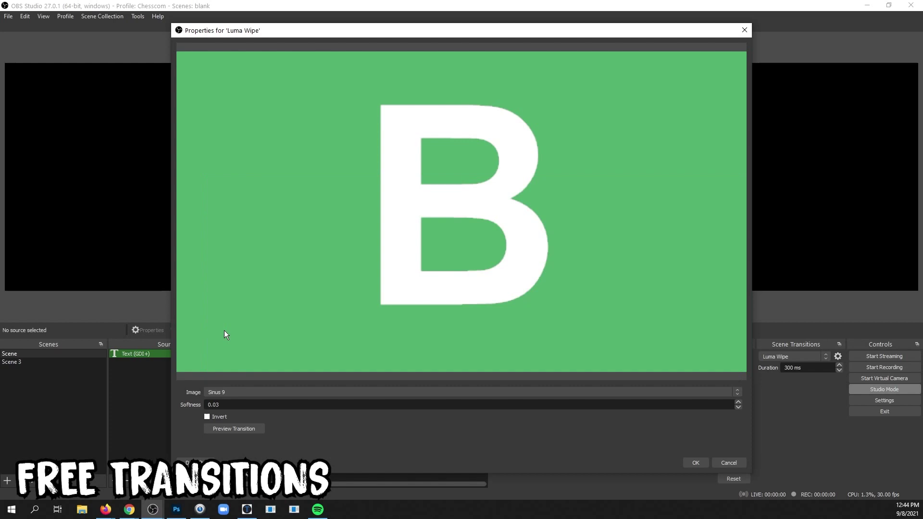
click(236, 427)
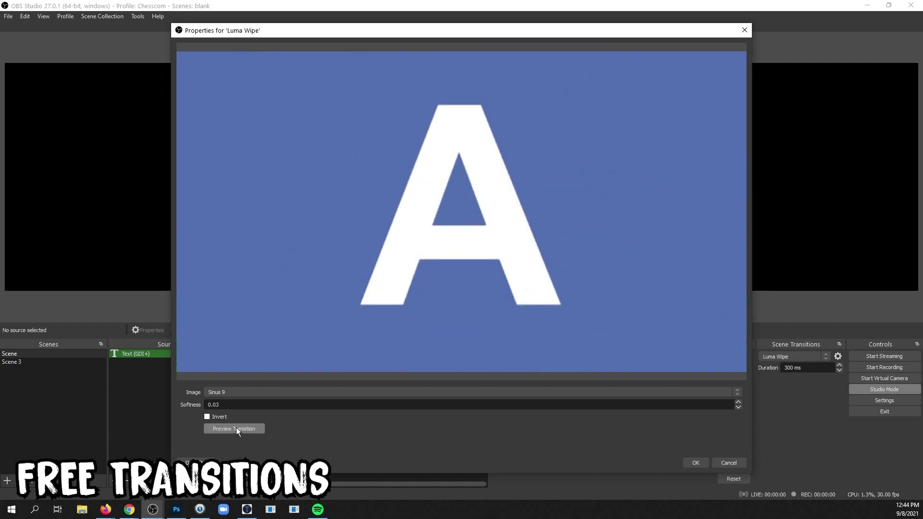
click(235, 428)
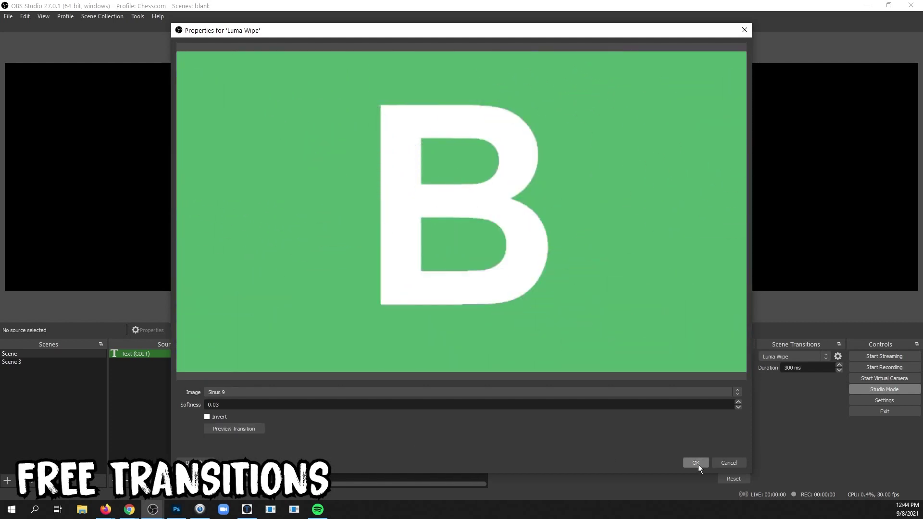
click(696, 463)
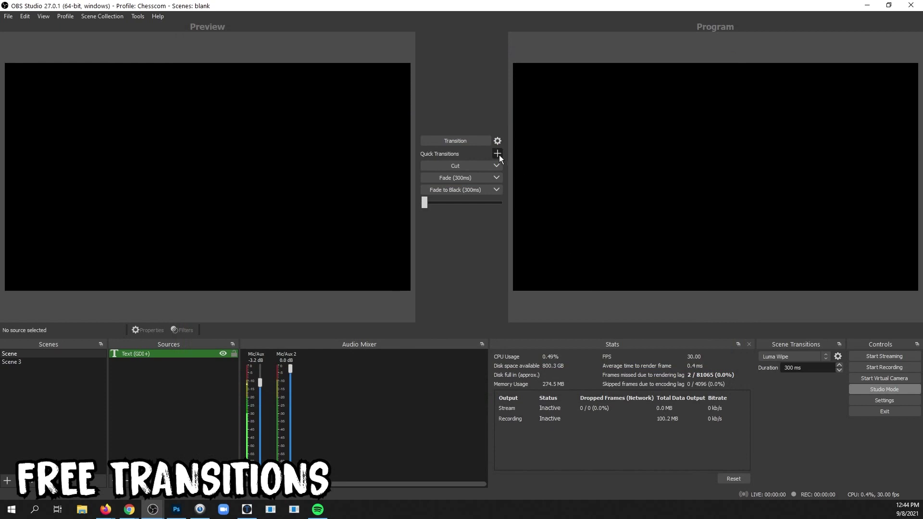
Add Luma Wipe as a quick transition and make it the active scene transition.
click(499, 155)
click(515, 197)
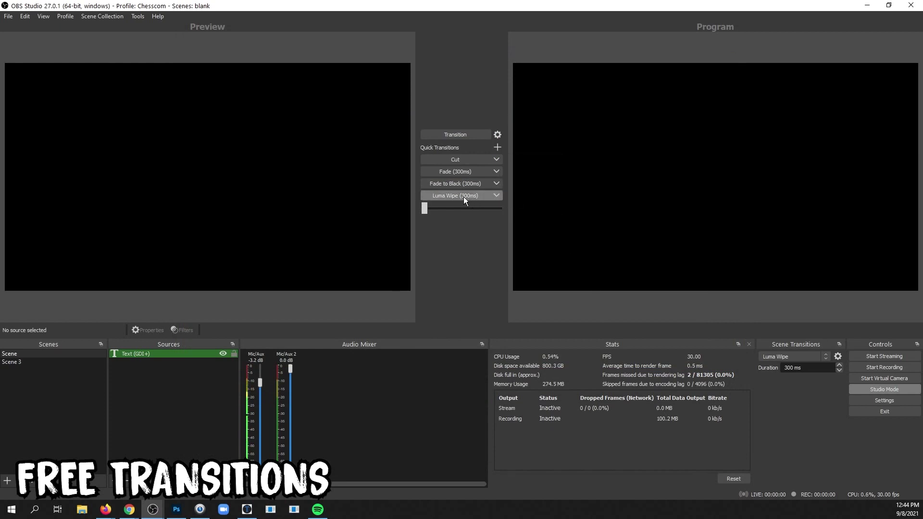
click(785, 357)
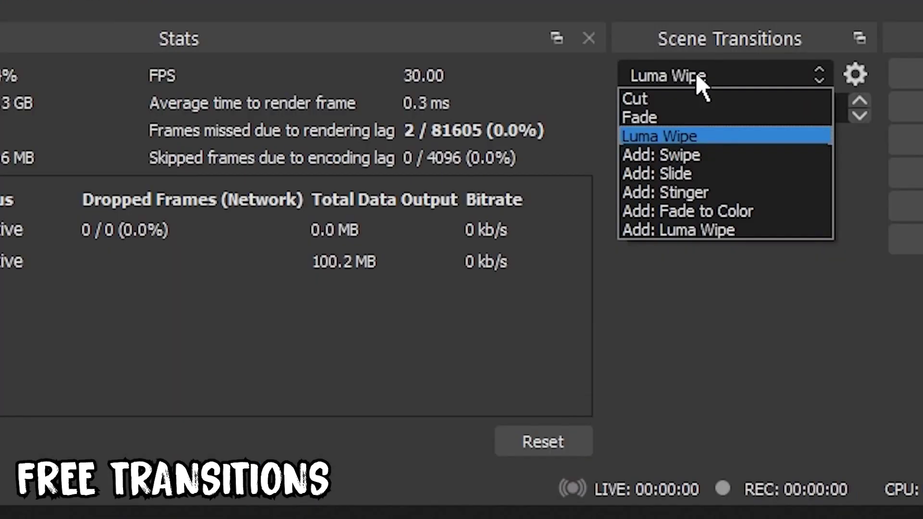
click(699, 140)
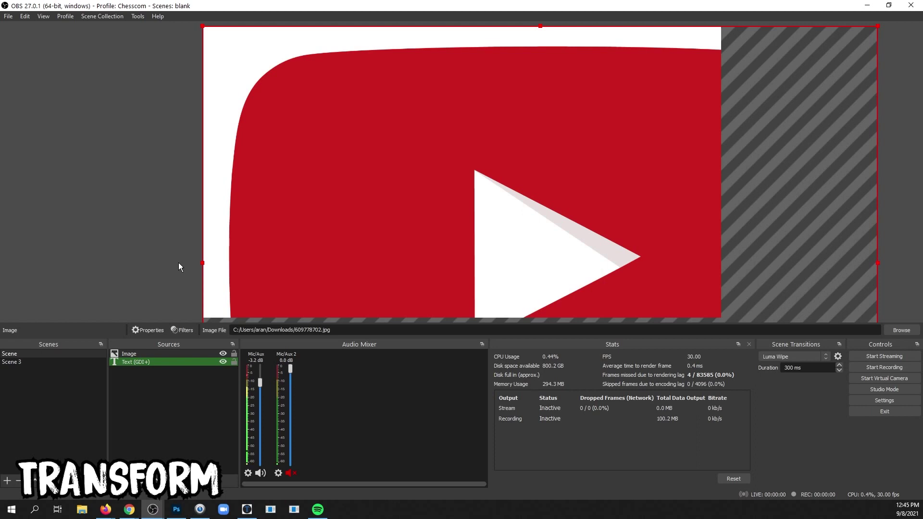
Fit the YouTube logo image to the canvas, then drag it toward the lower right.
right_click(383, 165)
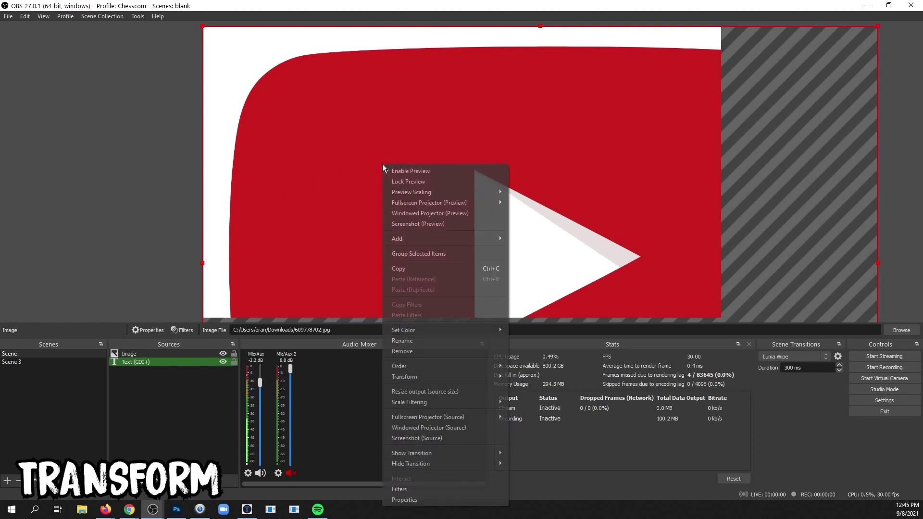
mouse_move(420, 377)
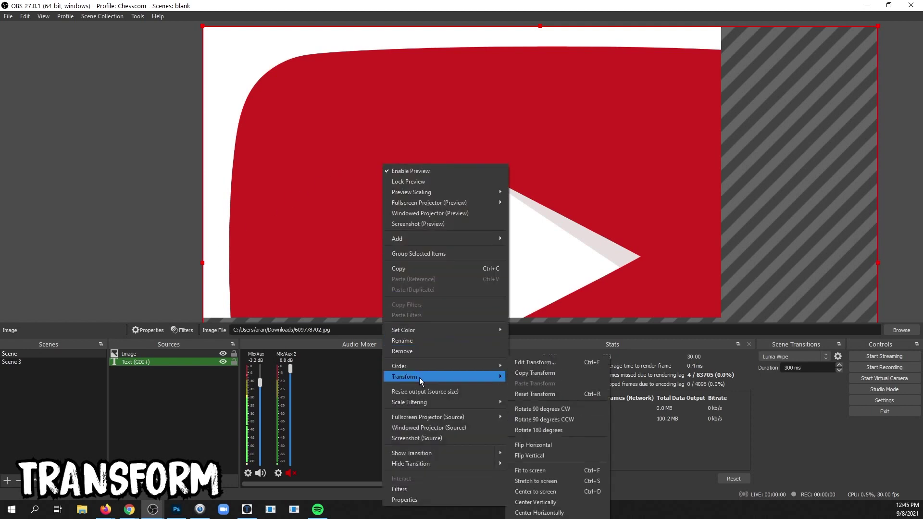
click(549, 474)
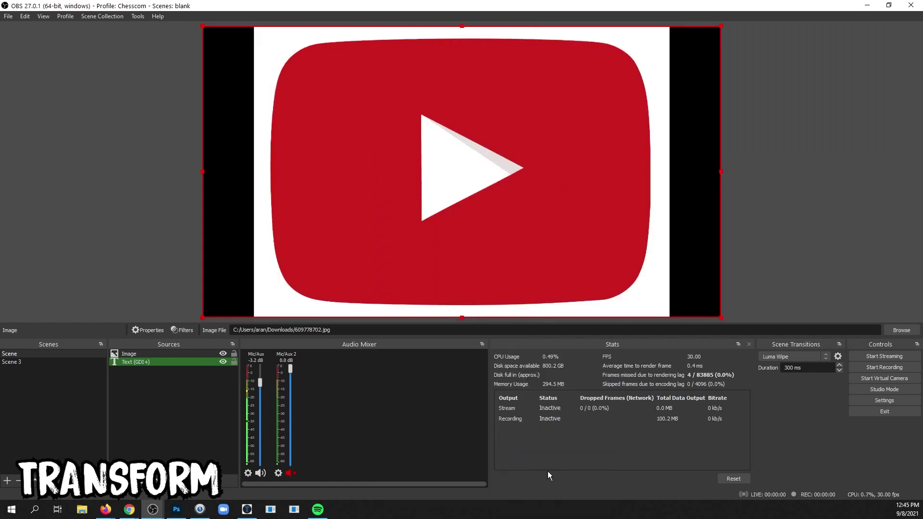
drag(254, 27, 449, 105)
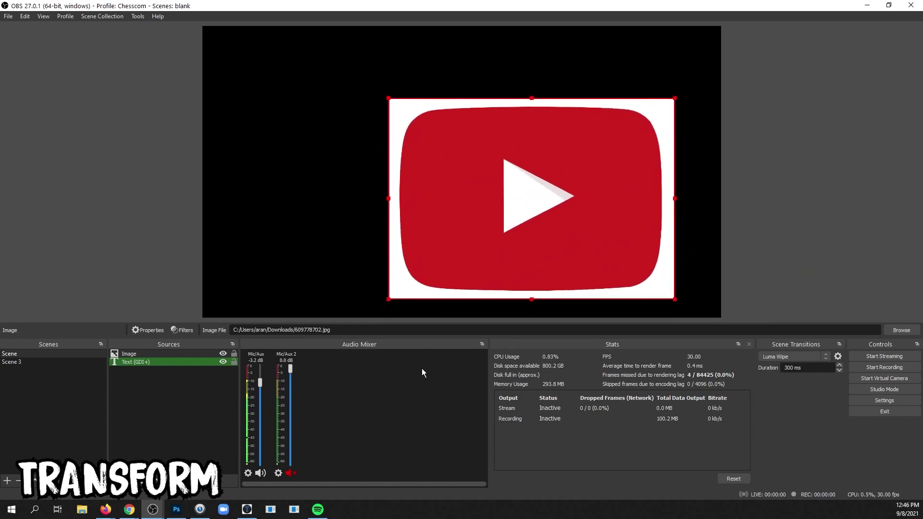
Centre the YouTube logo on the canvas, then drag it to the upper left.
right_click(466, 139)
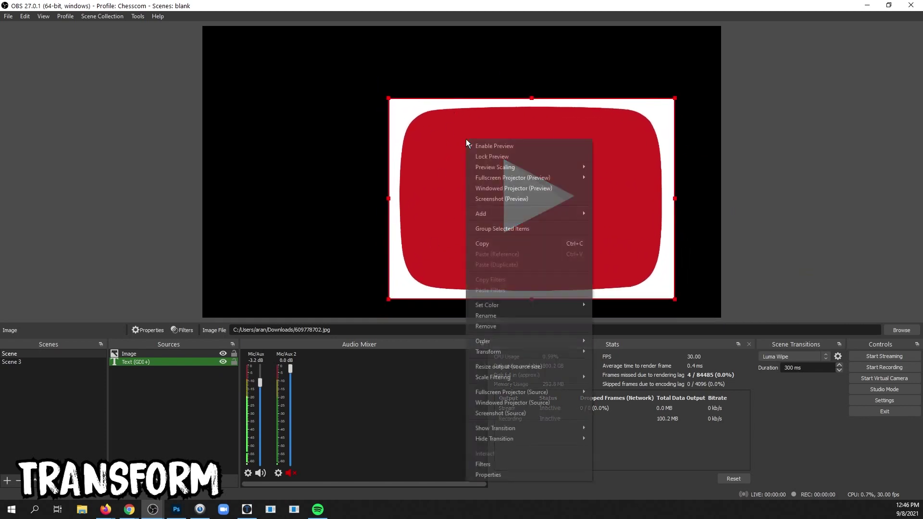
mouse_move(508, 351)
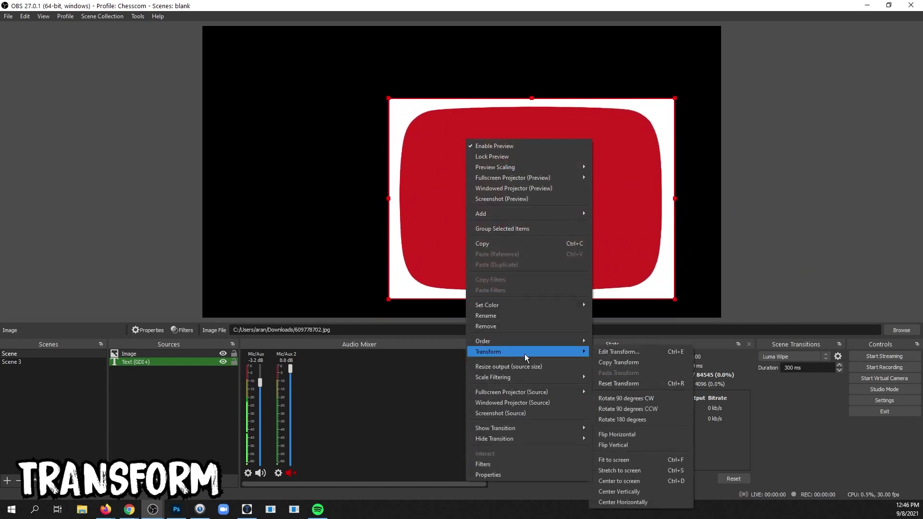
click(658, 483)
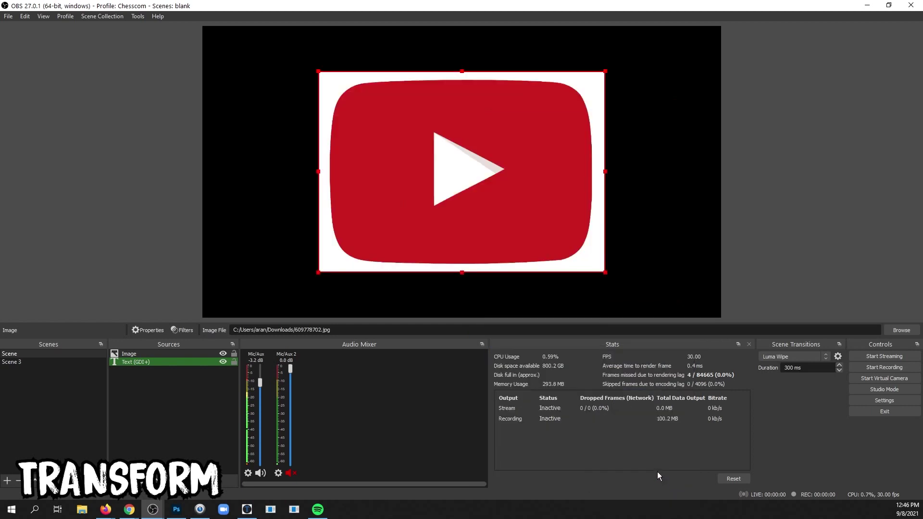
drag(529, 191, 431, 157)
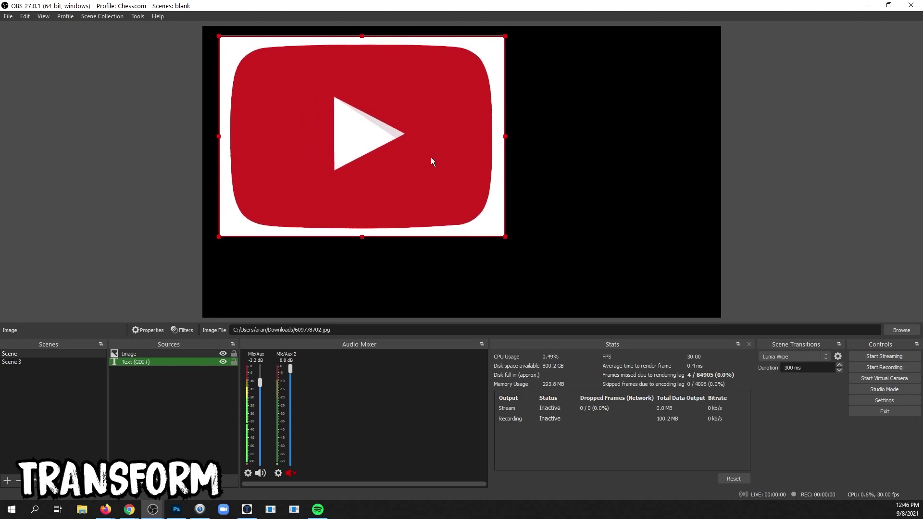
Centre the logo vertically on the canvas, then drag it slightly lower.
right_click(453, 110)
mouse_move(529, 322)
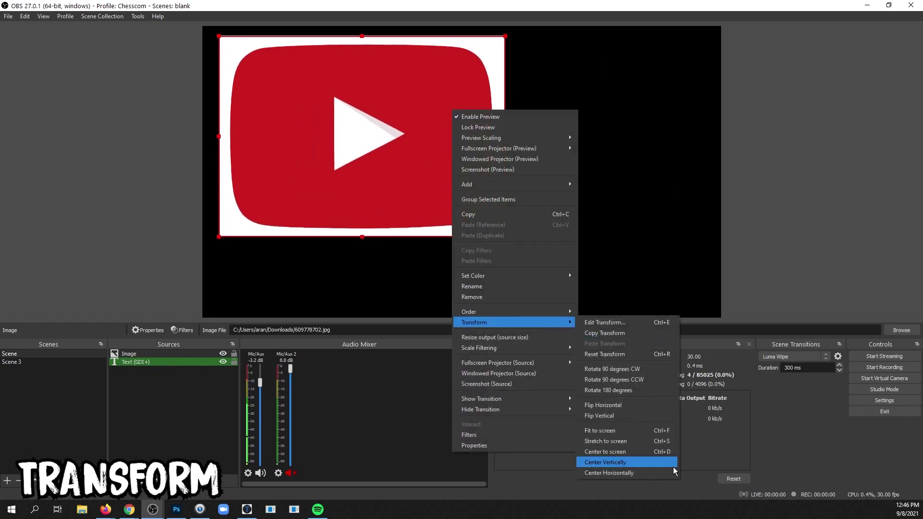
click(651, 462)
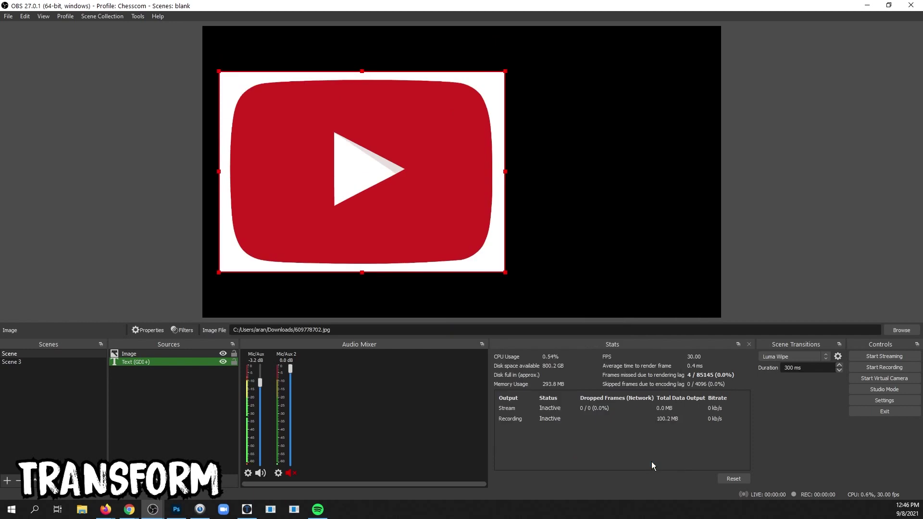
drag(448, 159, 443, 201)
Centre the logo horizontally, then reset its transform to original size and position.
right_click(444, 201)
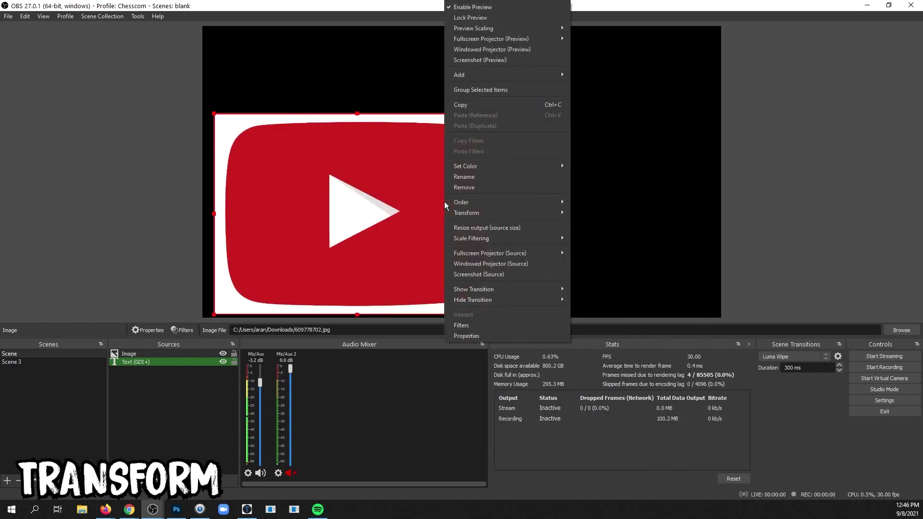
mouse_move(477, 213)
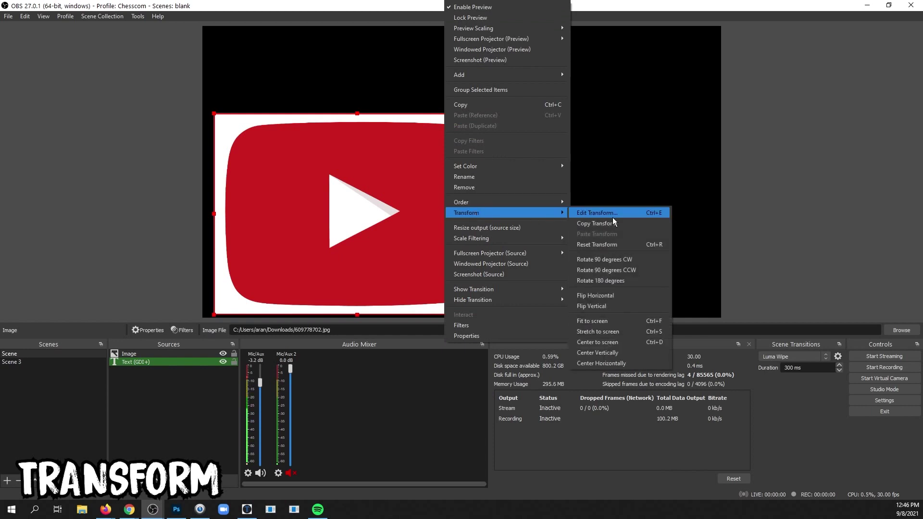
click(606, 363)
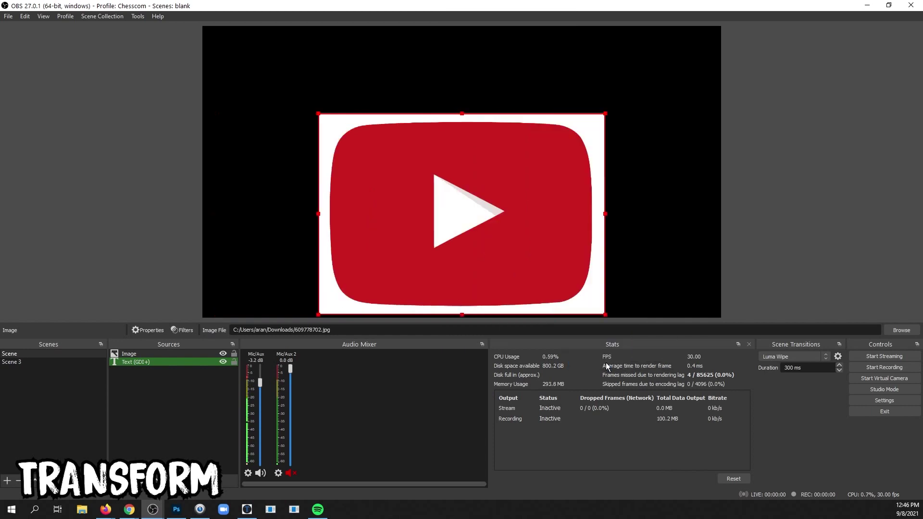
right_click(535, 298)
mouse_move(635, 213)
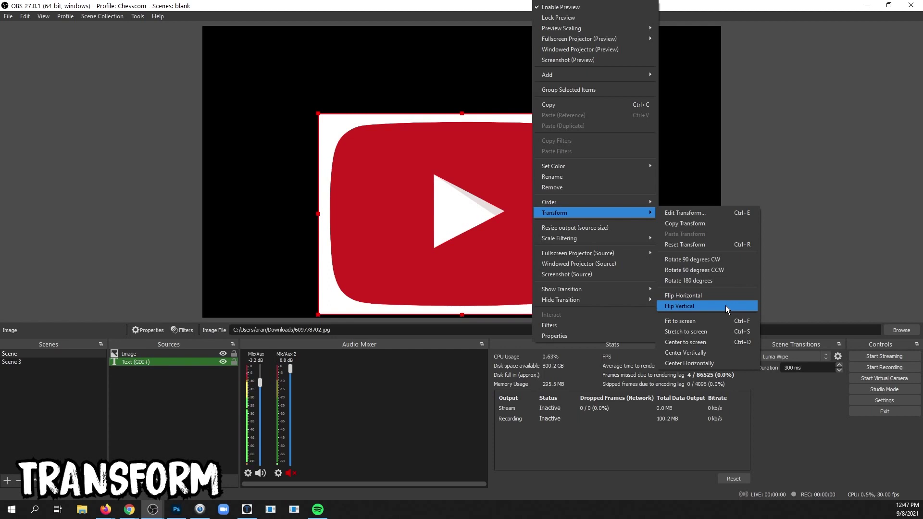
click(705, 246)
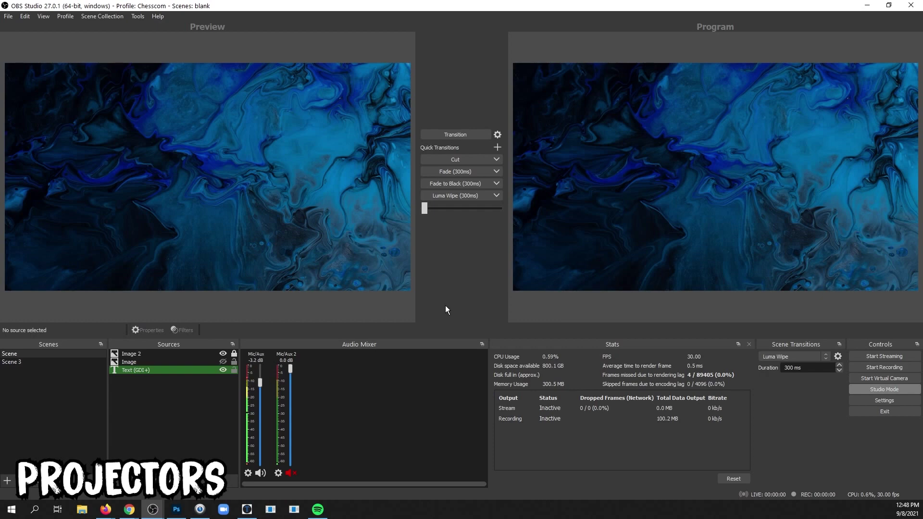
Show the Program output in a fullscreen projector, then a windowed one, resize it, and close it.
right_click(641, 128)
mouse_move(718, 135)
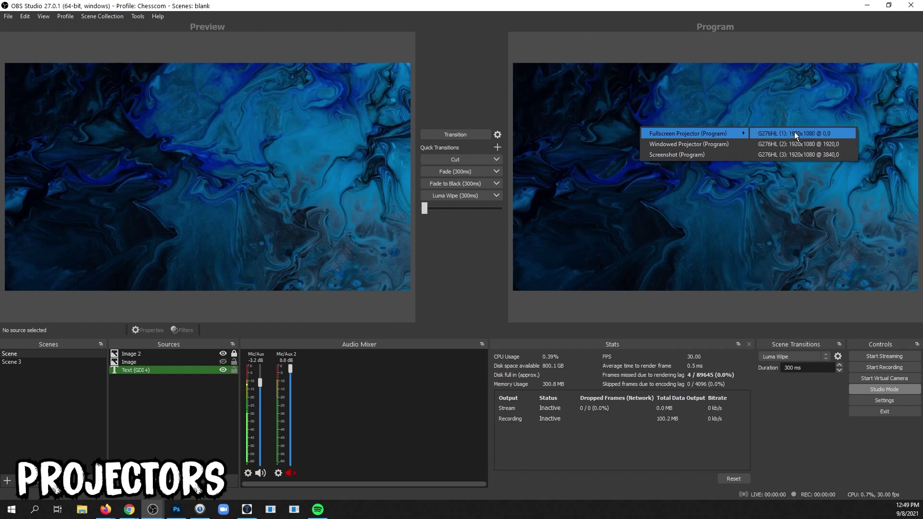
click(807, 155)
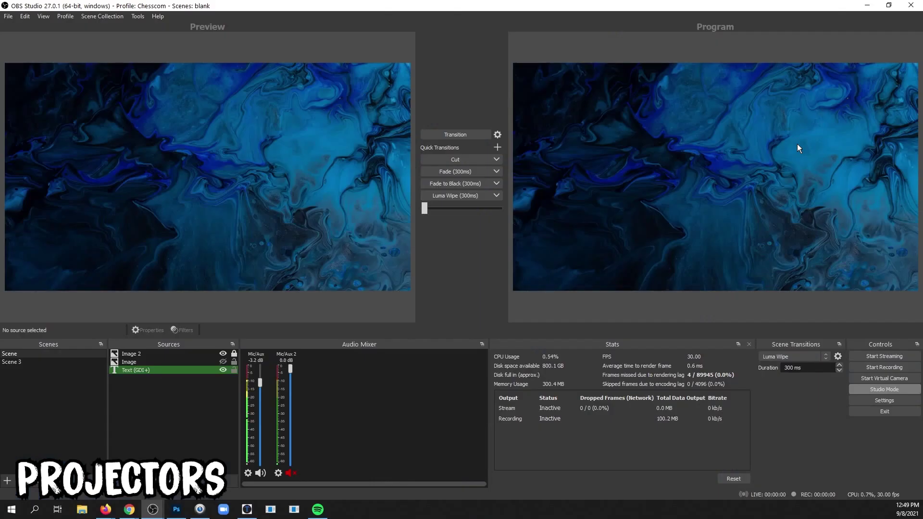
right_click(616, 134)
click(625, 152)
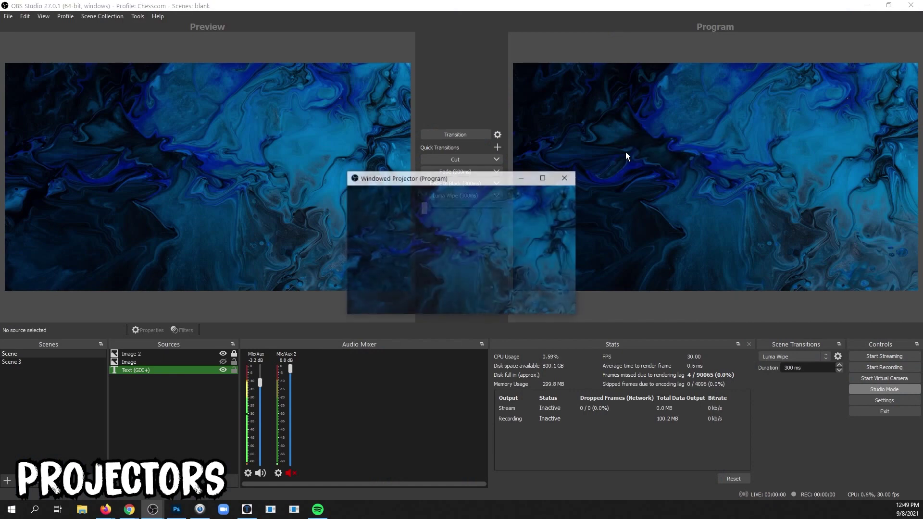
drag(494, 181, 276, 139)
drag(362, 279, 687, 452)
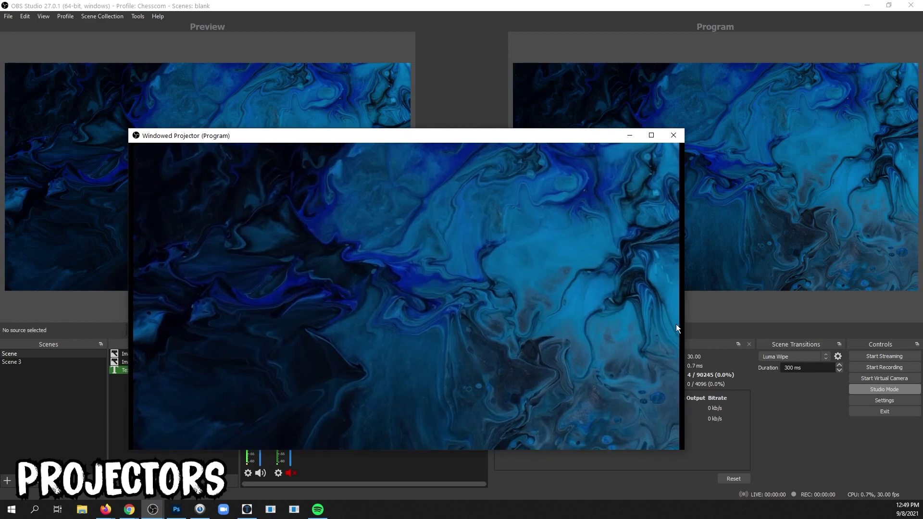
click(651, 135)
key(Escape)
right_click(549, 126)
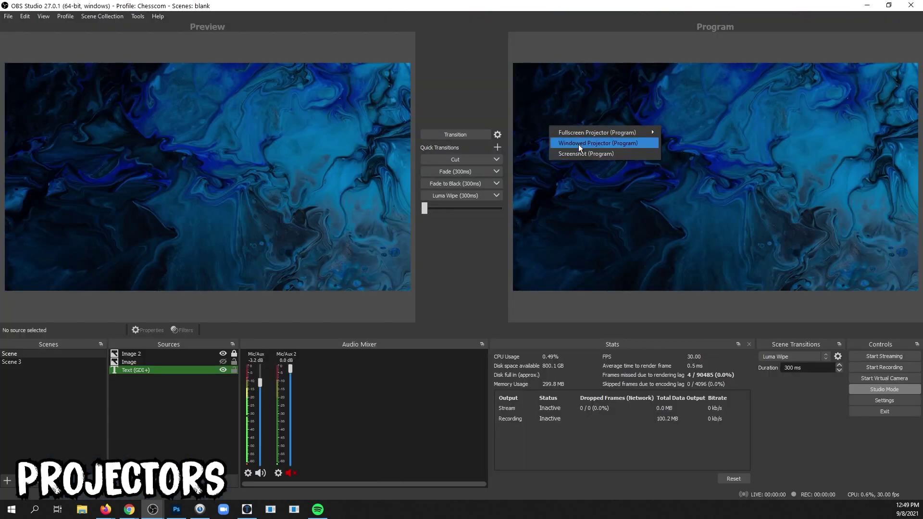
Open Scene 3 in a windowed projector, move it across the screen, and close it.
right_click(307, 138)
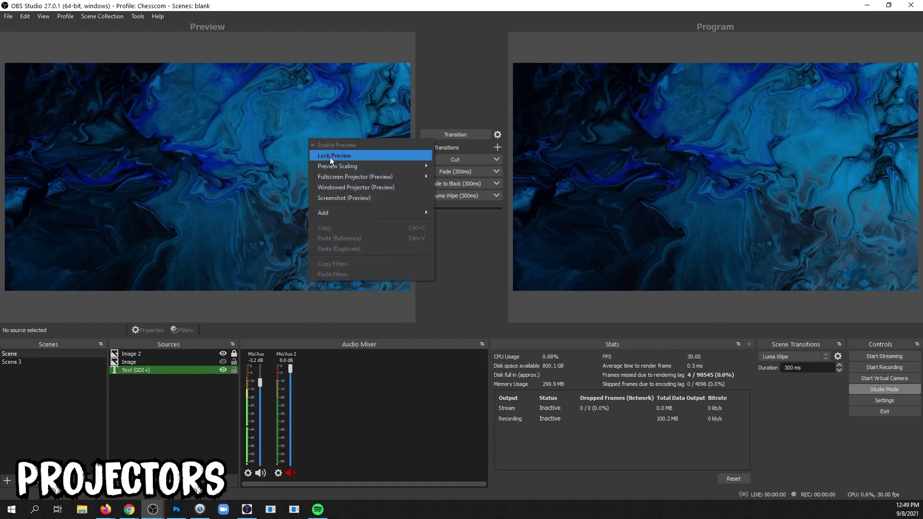
click(42, 372)
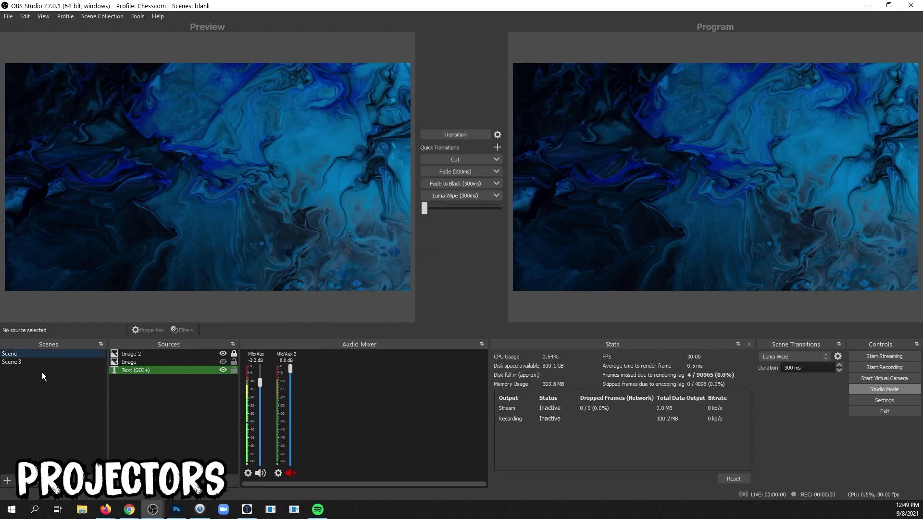
click(39, 362)
right_click(38, 361)
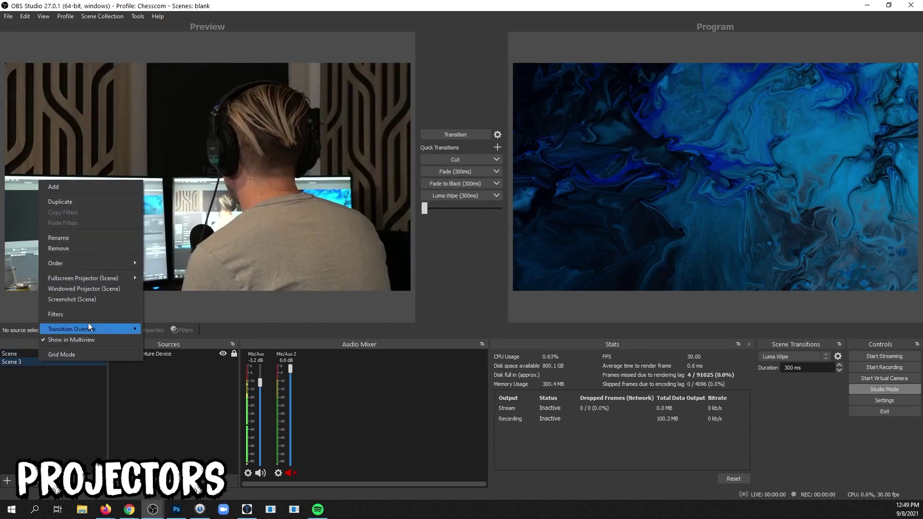
click(96, 289)
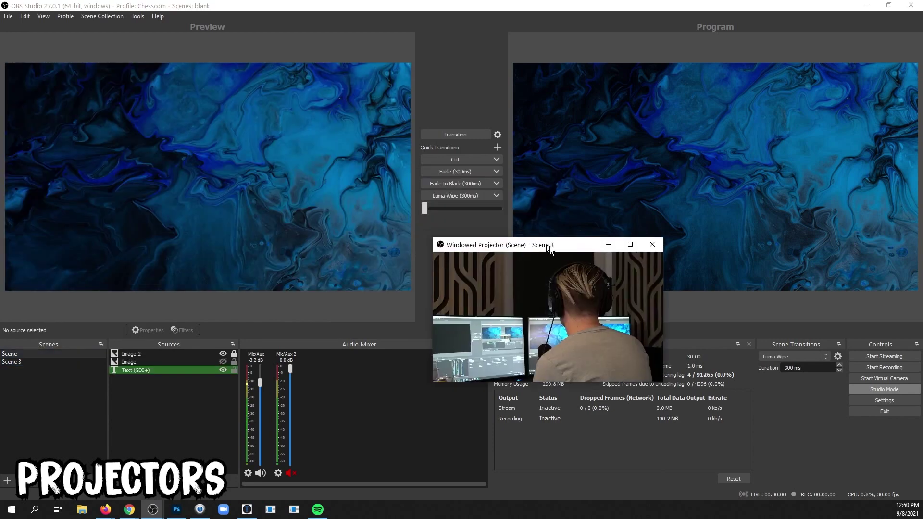
drag(550, 248, 387, 288)
click(491, 284)
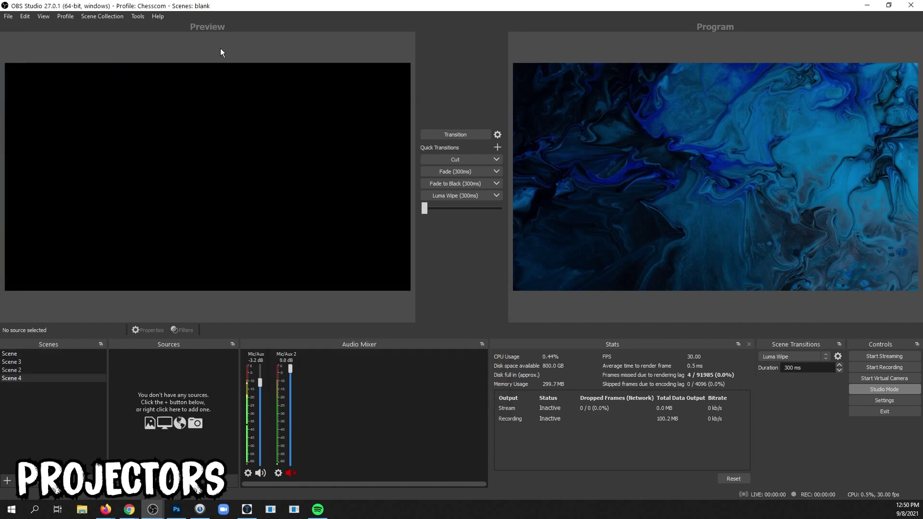
Open a windowed Multiview of preview, program and all scenes and resize it.
click(48, 16)
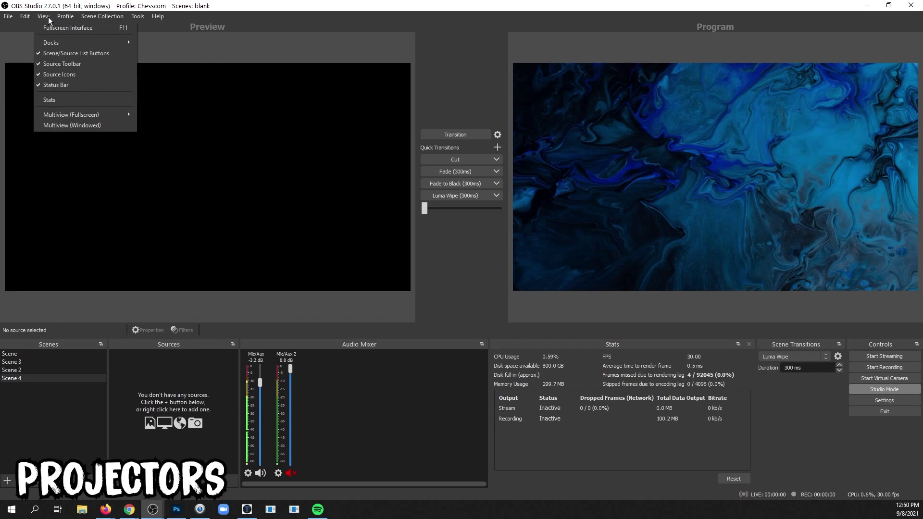
click(55, 125)
drag(341, 177, 225, 140)
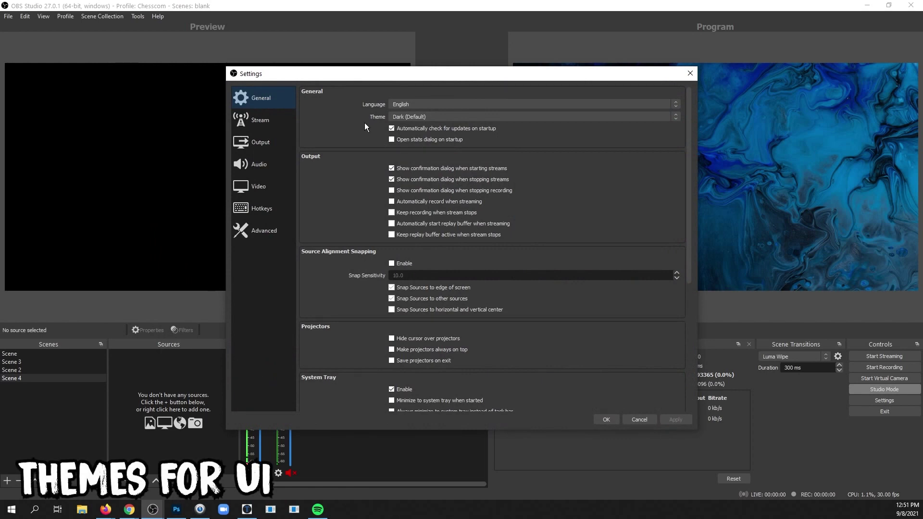
Try the Acri theme, then the Rachni theme, keeping the language as English.
click(437, 117)
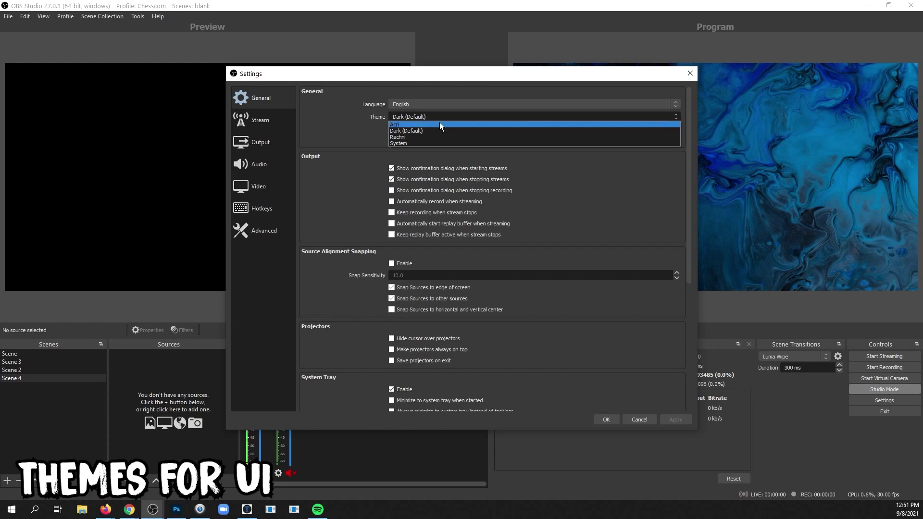
click(439, 123)
click(442, 114)
click(442, 116)
click(428, 126)
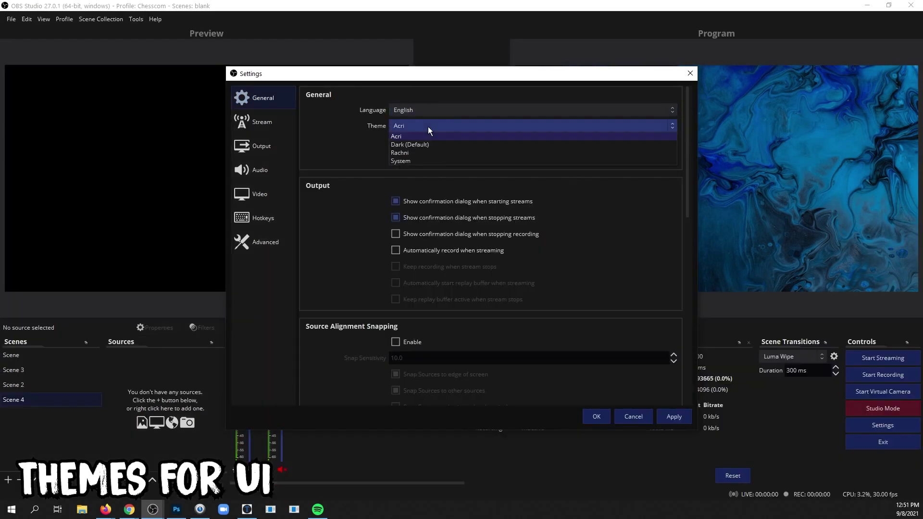
click(428, 150)
Set the interface theme to System and open the channel's JOIN membership panel.
click(414, 128)
click(406, 156)
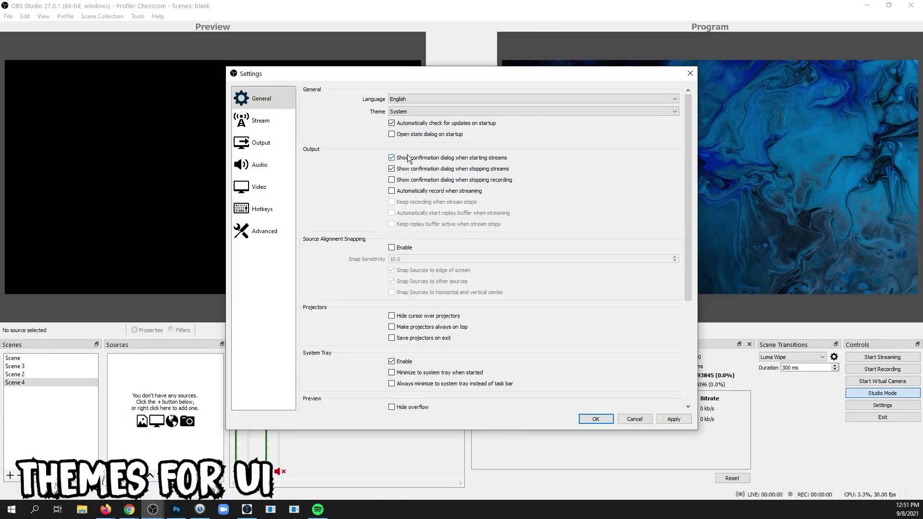
click(403, 111)
click(403, 139)
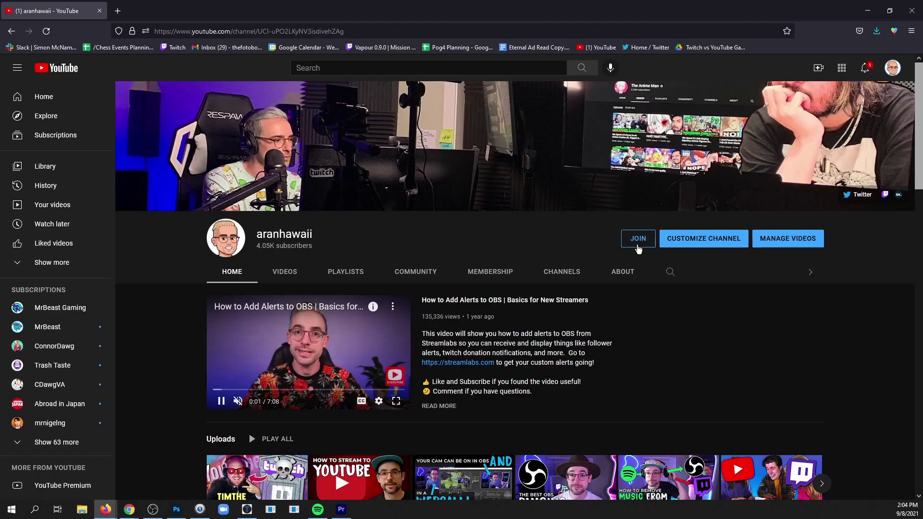
click(638, 240)
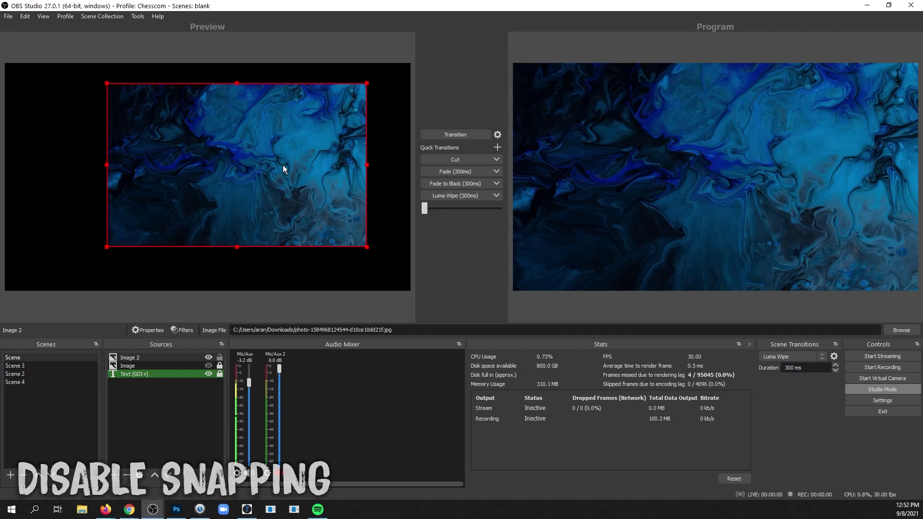
Drag Image 2 right and down, then turn off source alignment snapping in Settings.
drag(283, 165, 316, 204)
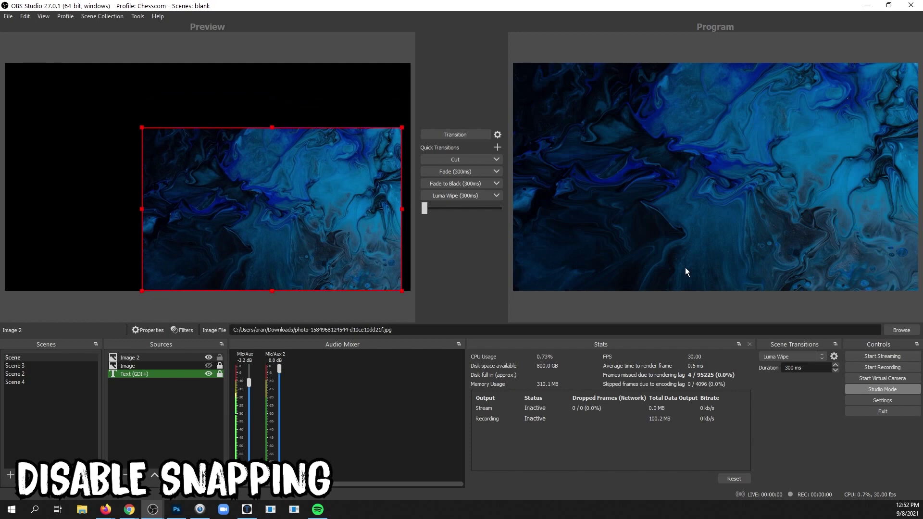
click(885, 401)
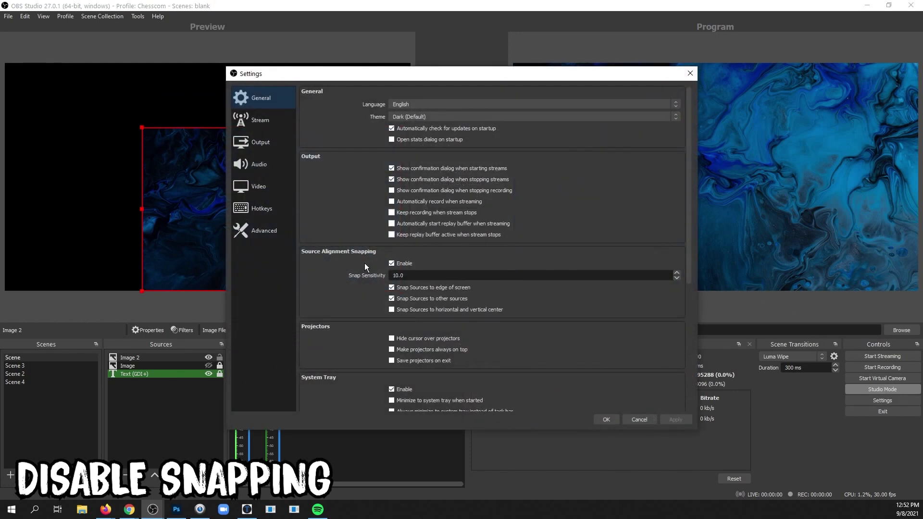
click(391, 266)
click(605, 419)
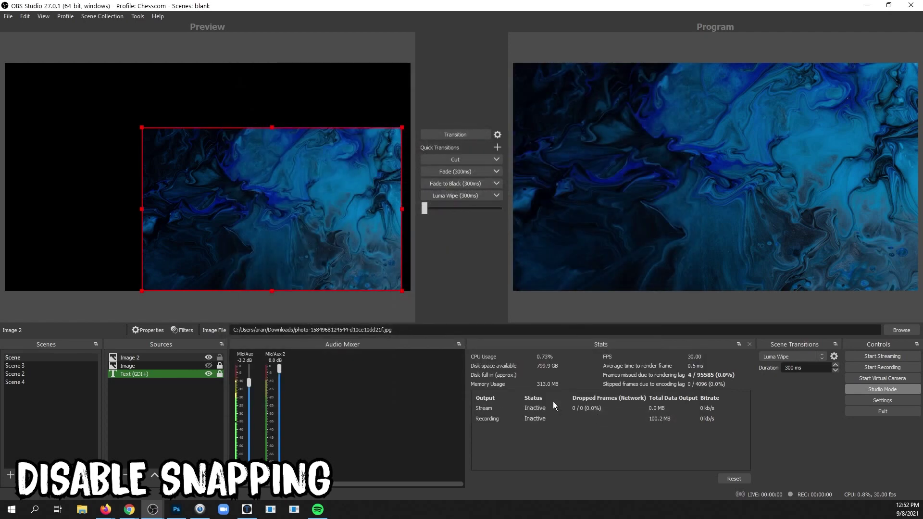
Drag Image 2 upward, then nudge it two pixels right and two pixels down.
drag(329, 247, 329, 228)
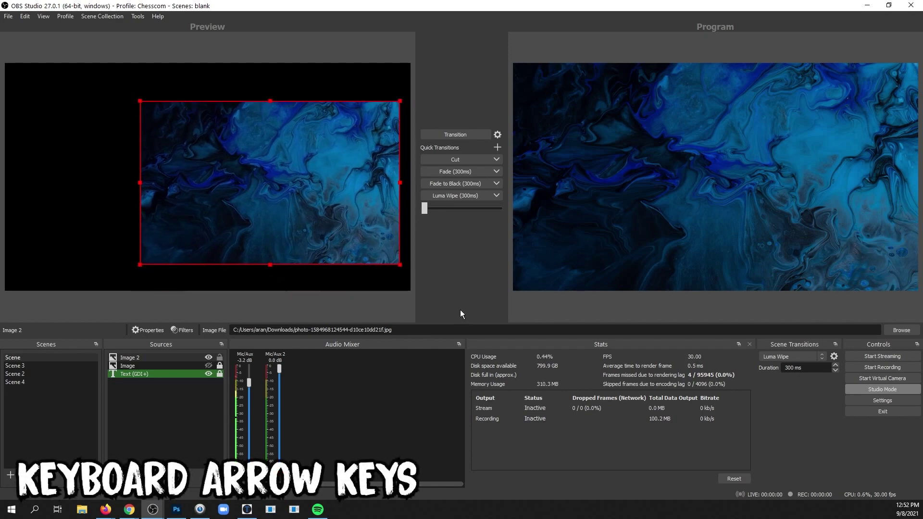
key(Right)
key(Right)
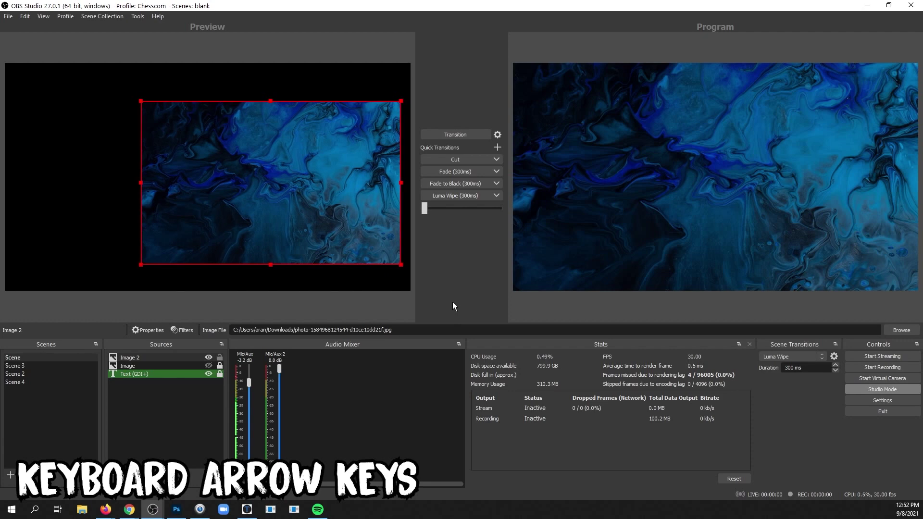
key(Right)
key(Right)
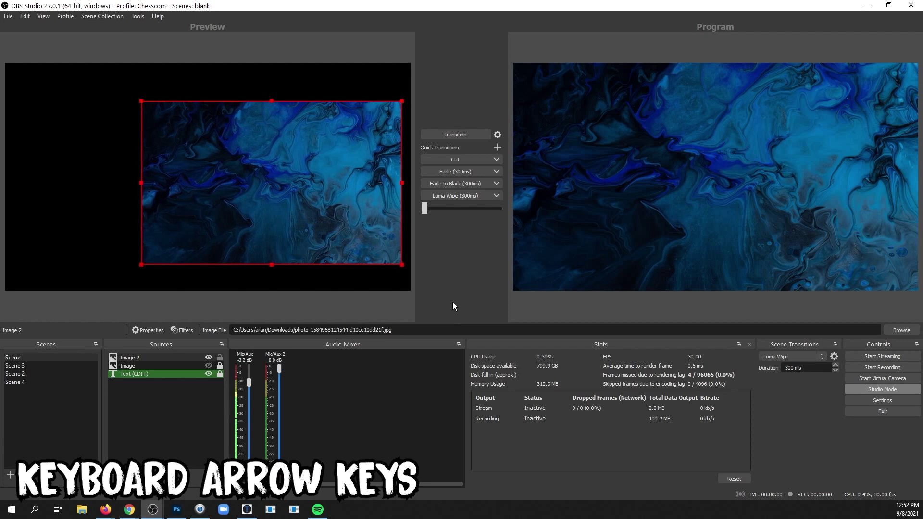
key(Down)
key(Down)
key(Down)
key(Down)
key(Down)
key(Down)
key(Down)
key(Down)
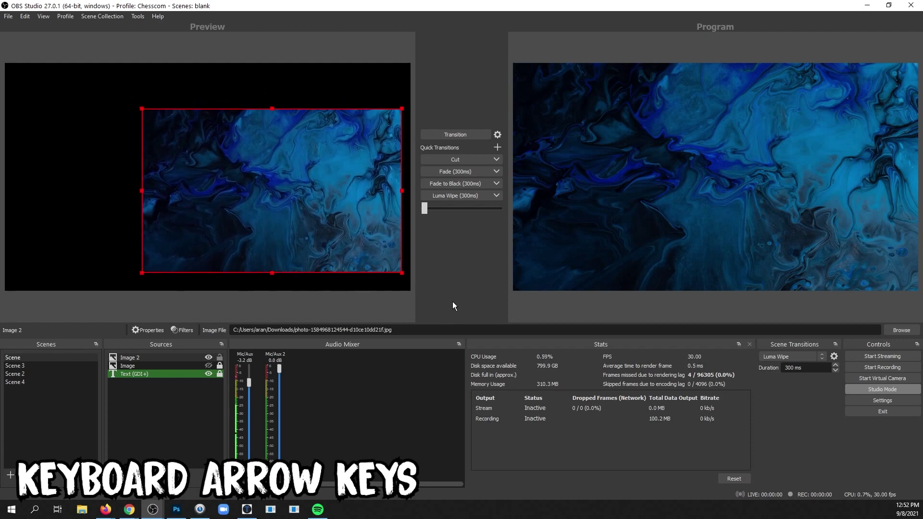
key(Down)
key(Down)
key(Down)
key(Down)
key(Down)
key(Down)
key(Down)
key(Down)
key(Down)
key(Down)
key(Down)
key(Down)
key(Down)
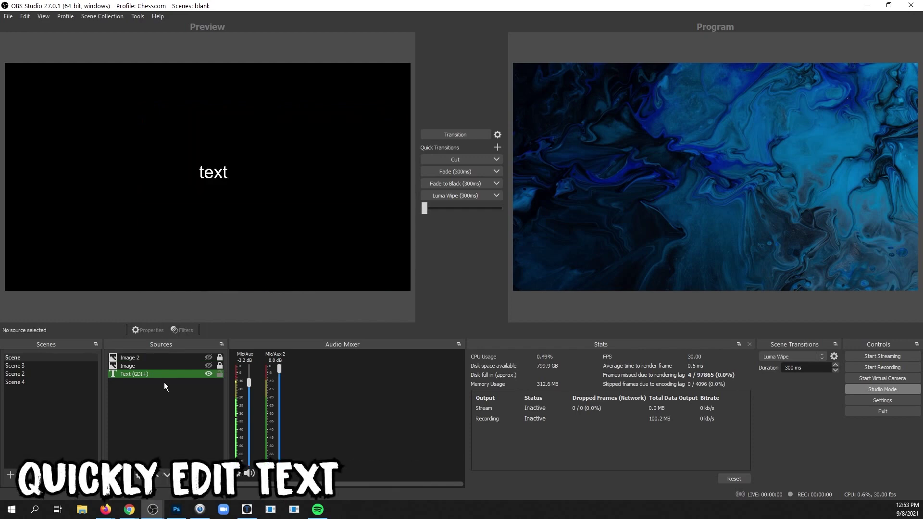
Change the Text (GDI+) source's wording to 'edit' from the source toolbar, discarding the properties dialog.
click(173, 375)
double_click(173, 374)
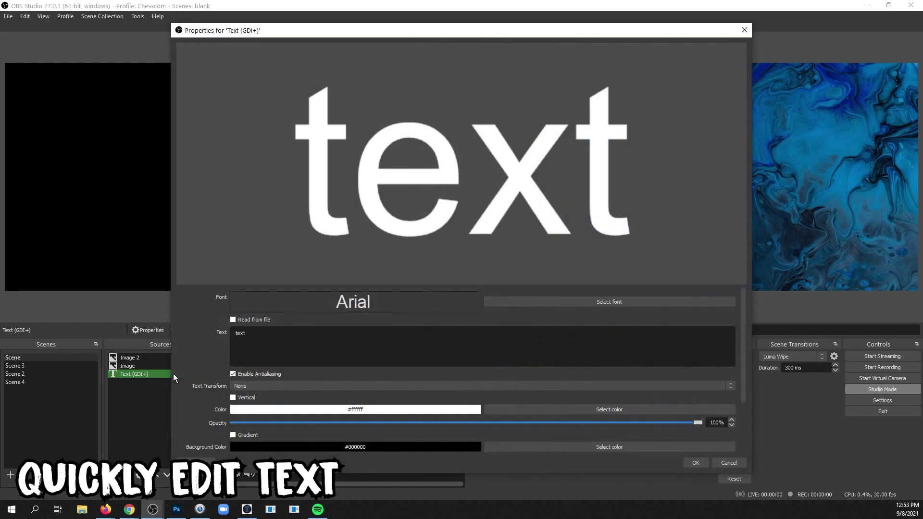
key(ctrl+a)
click(741, 34)
key(Return)
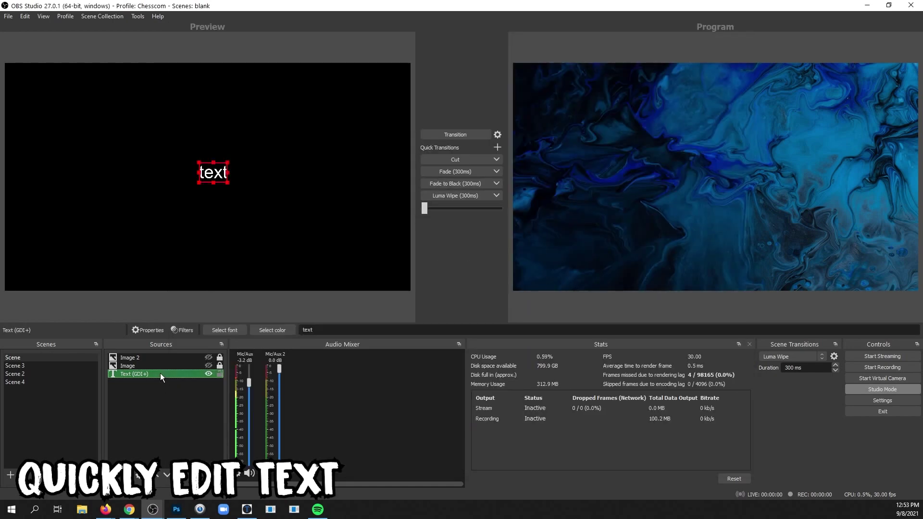
double_click(308, 331)
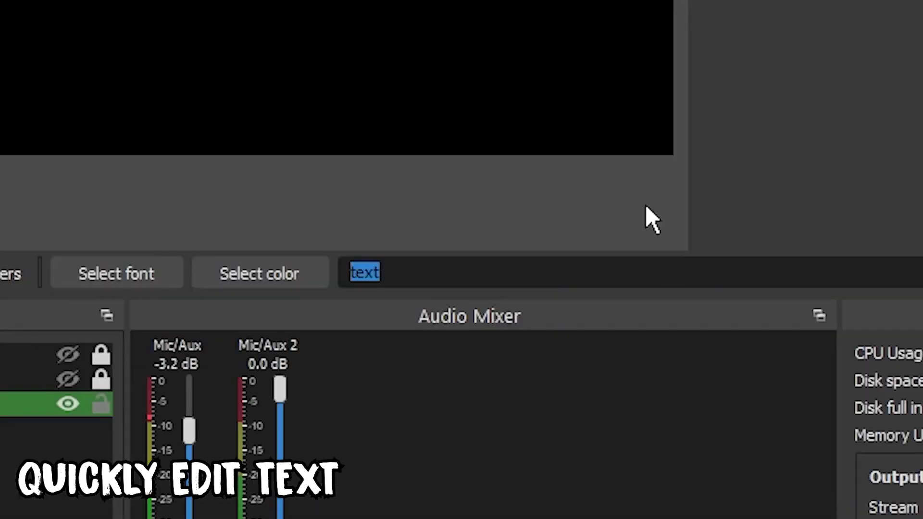
text(edit)
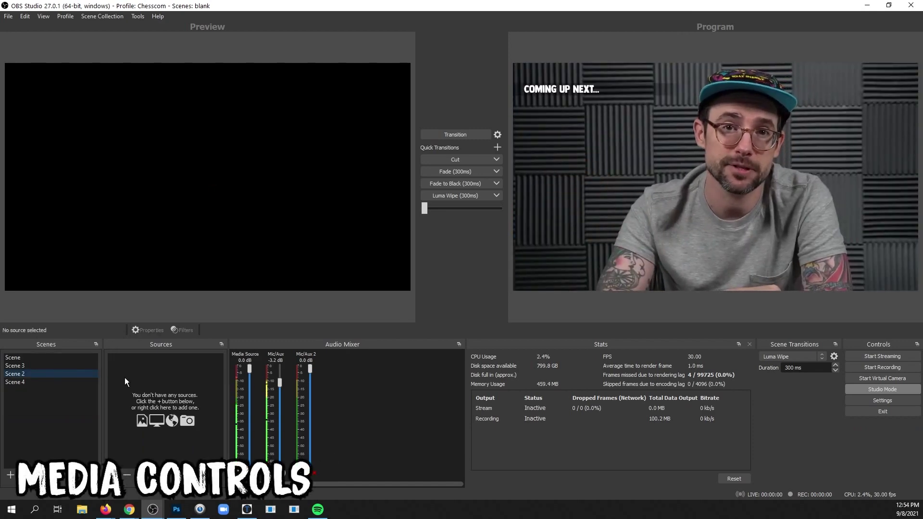
Switch to Scene 4 and seek its Media Source video ahead to about 10:33.
click(54, 382)
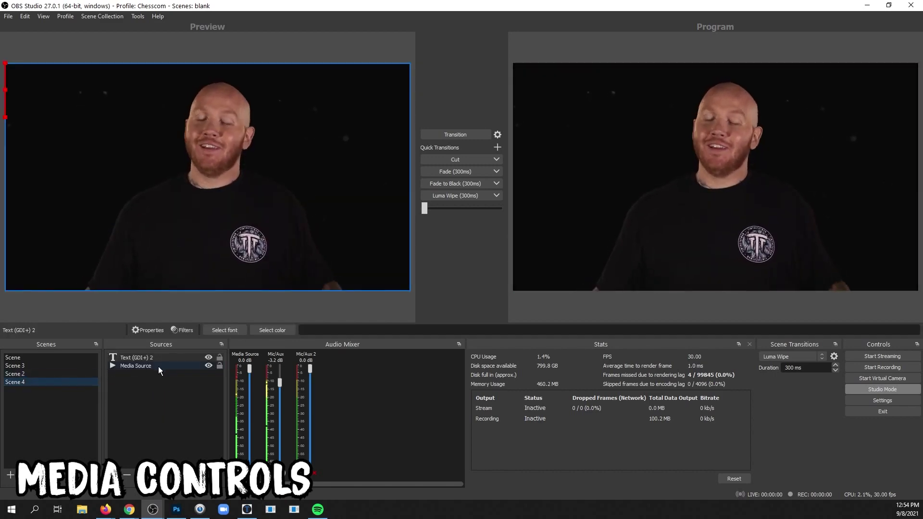
click(158, 366)
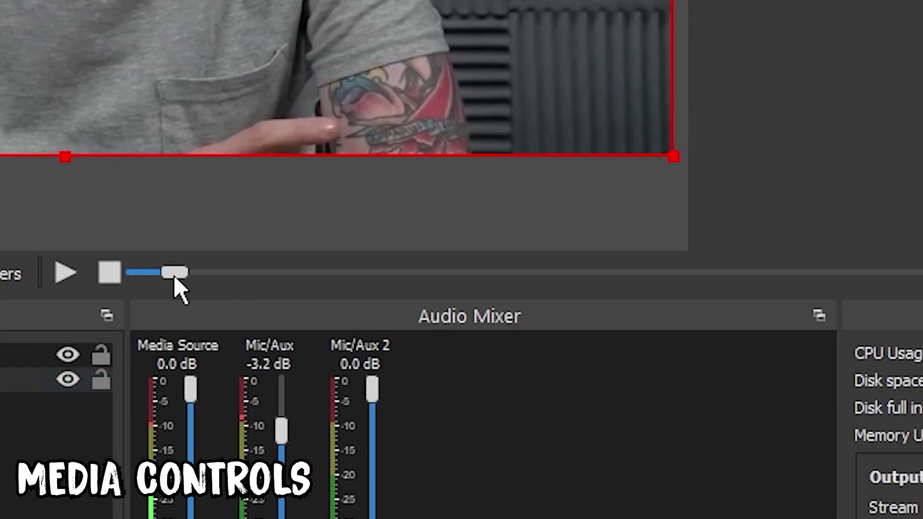
drag(244, 331, 404, 331)
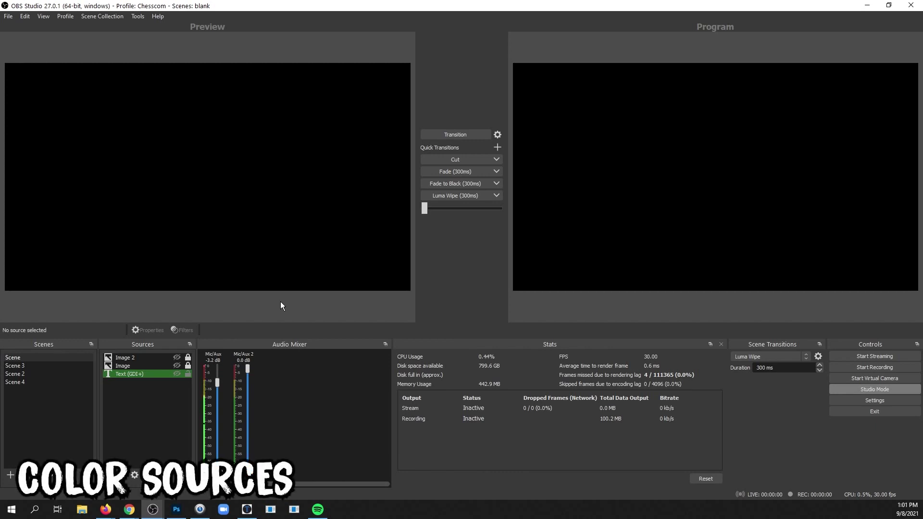
Add a new Color Source, keeping its default name.
click(108, 475)
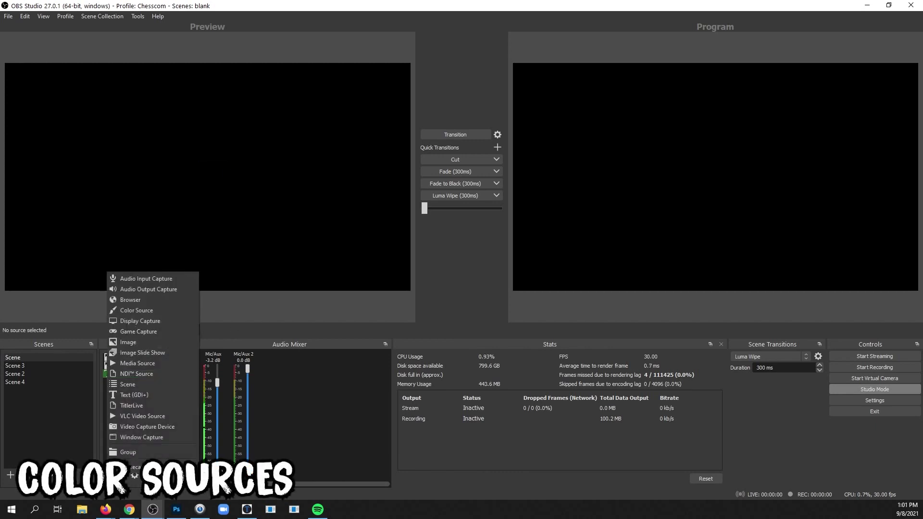
click(125, 311)
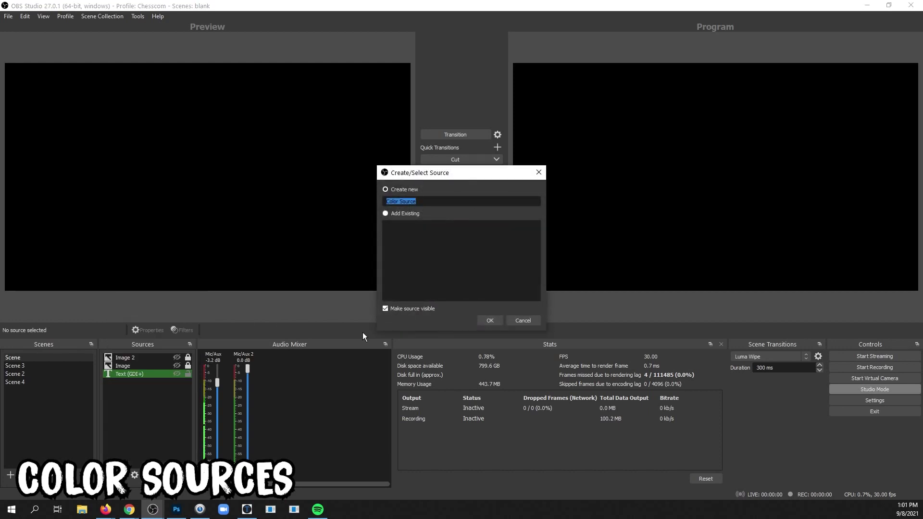
key(Return)
Set its colour to Spotify green #1ed760, then shrink it to a small block left of centre.
click(547, 394)
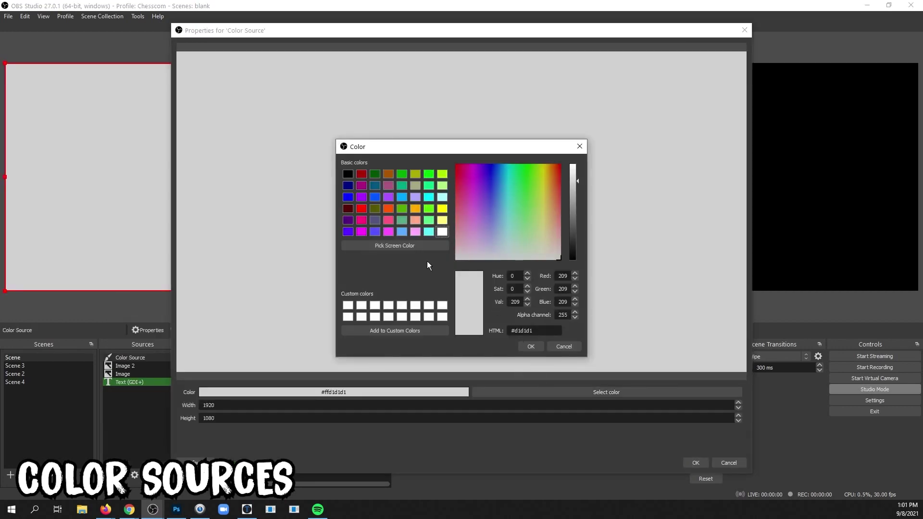
click(407, 245)
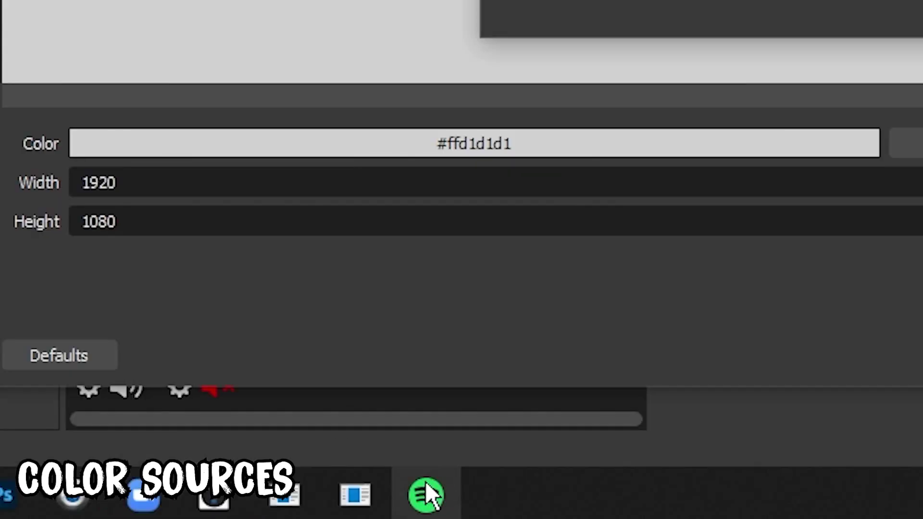
mouse_move(316, 506)
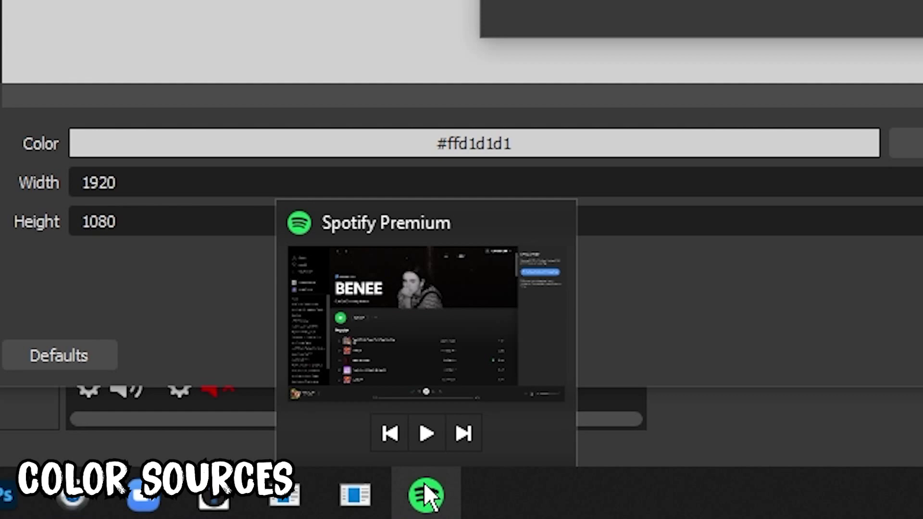
click(425, 485)
click(527, 346)
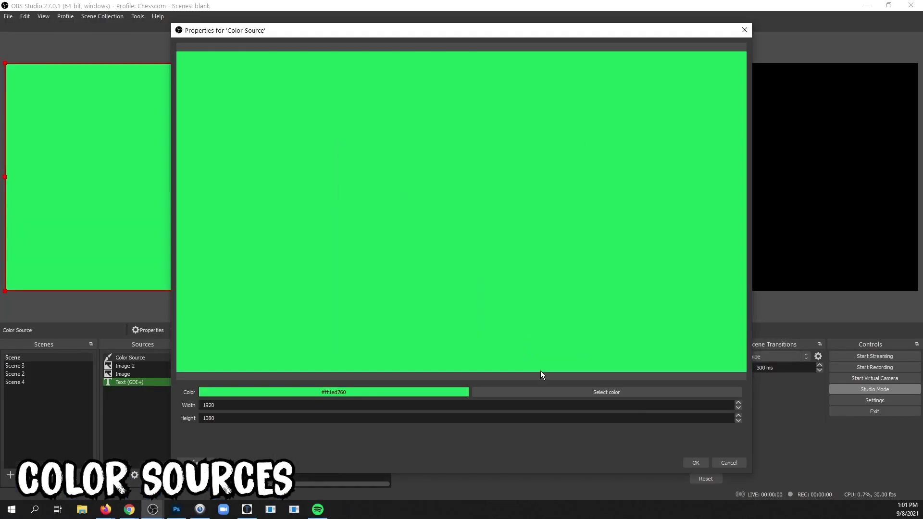
click(696, 463)
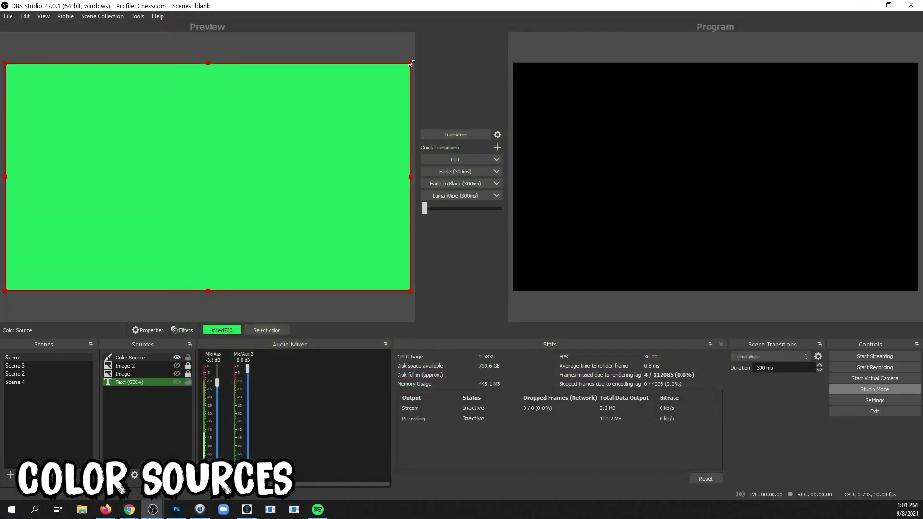
drag(412, 63, 183, 190)
drag(136, 239, 144, 180)
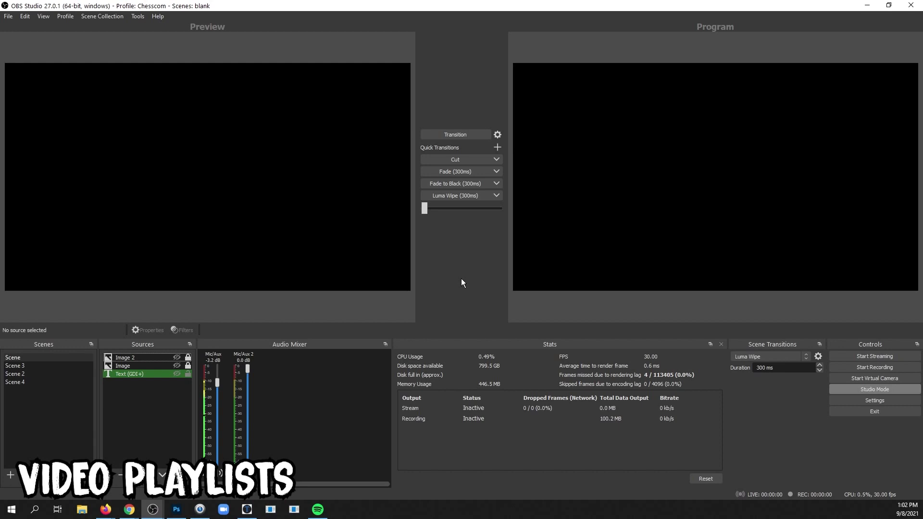
Add a looping VLC Video Source whose playlist holds the four Coinbase Recap 04–07 video files.
click(107, 475)
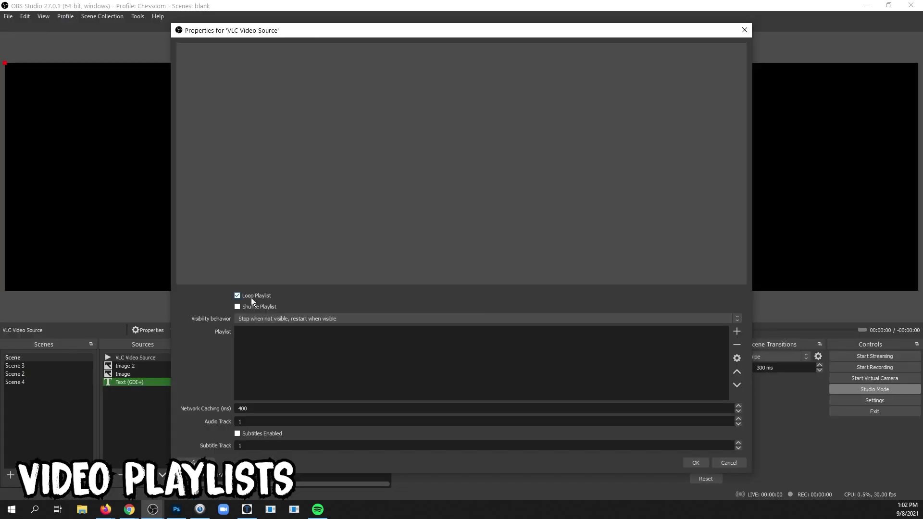
click(736, 331)
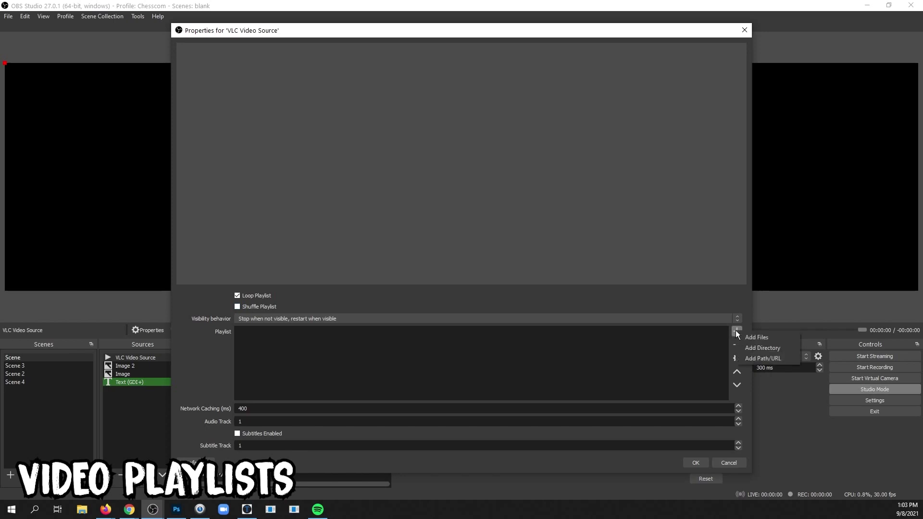
click(757, 337)
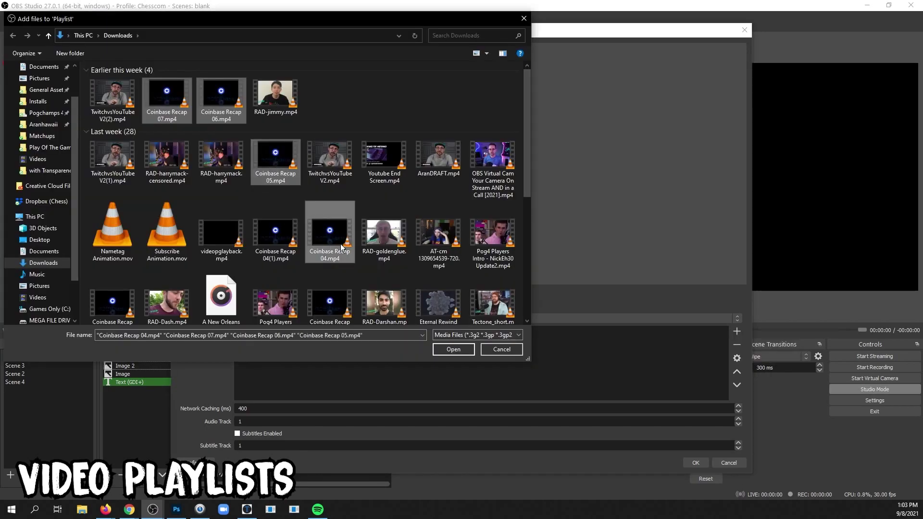
click(455, 350)
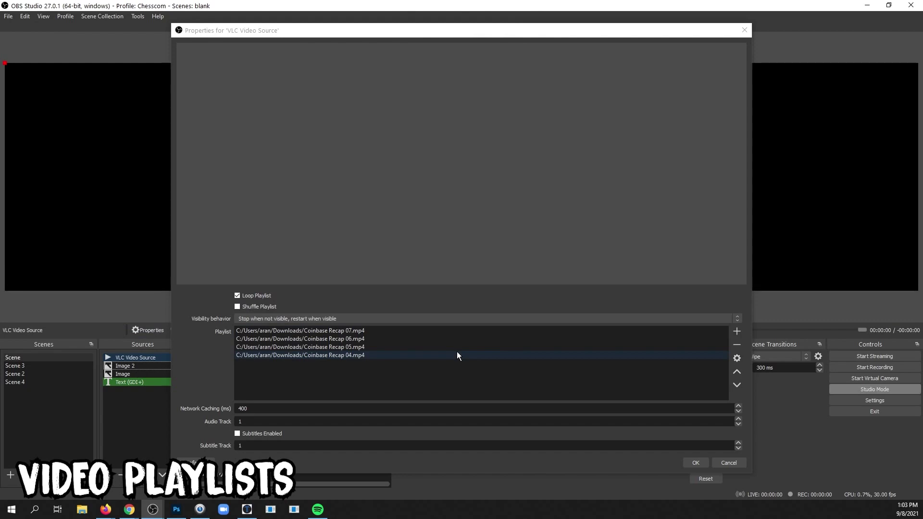
click(695, 463)
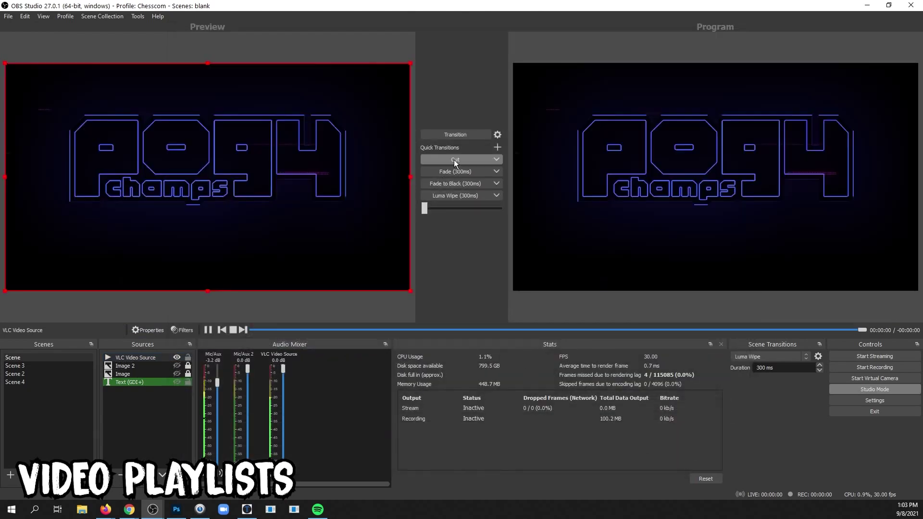